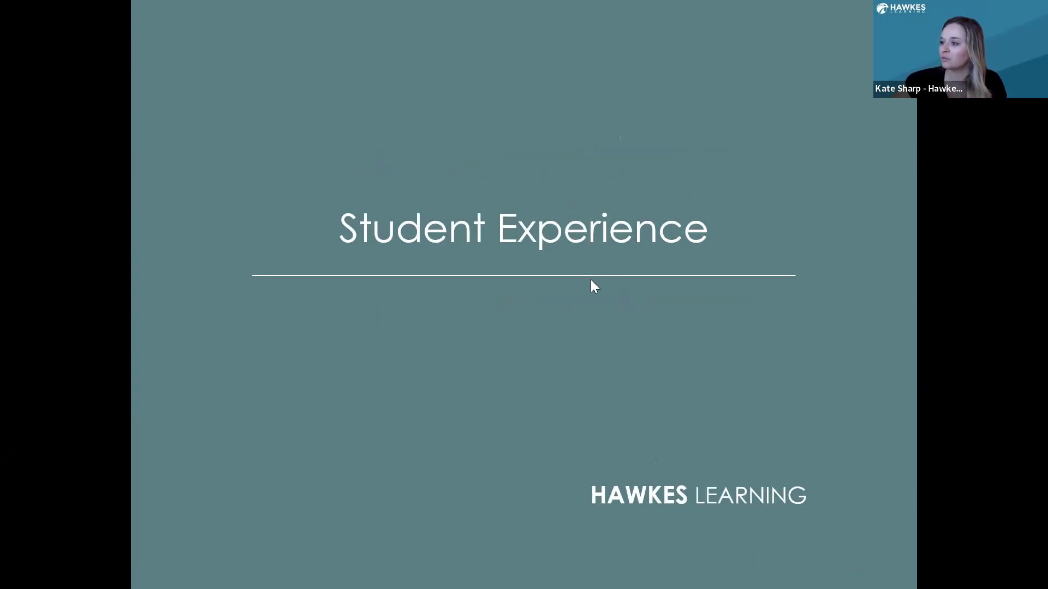
Switch the shared Zoom view to the Lesson 4.7 Antiderivatives overview page
key(alt+Tab)
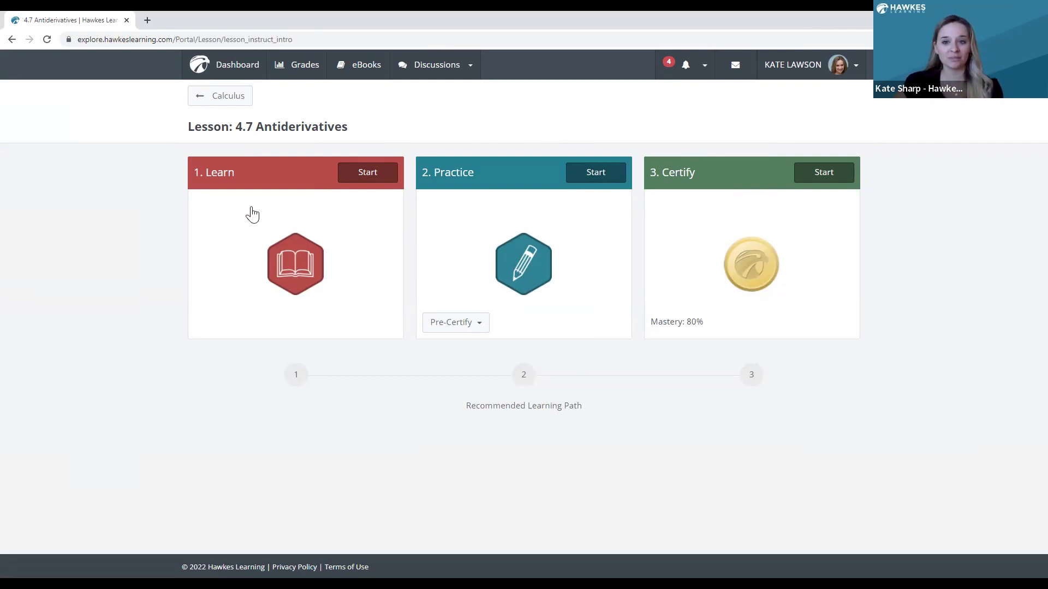
Start the Learn stage of Lesson 4.7 Antiderivatives at page 1 of 11
click(365, 179)
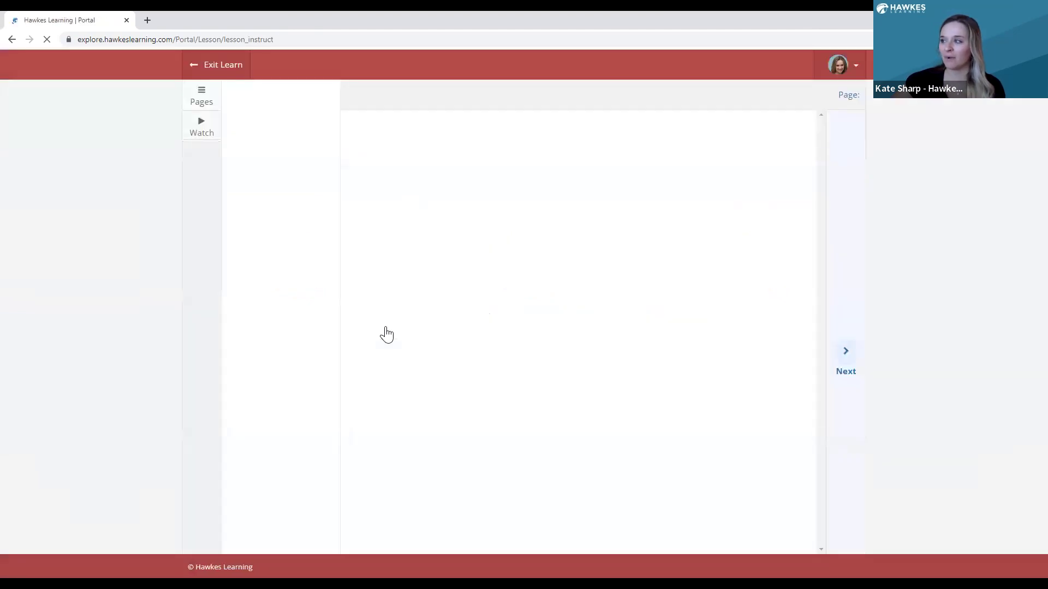
Page forward to Example 1 on page 3 of 11, previewing and closing the lesson video
click(845, 357)
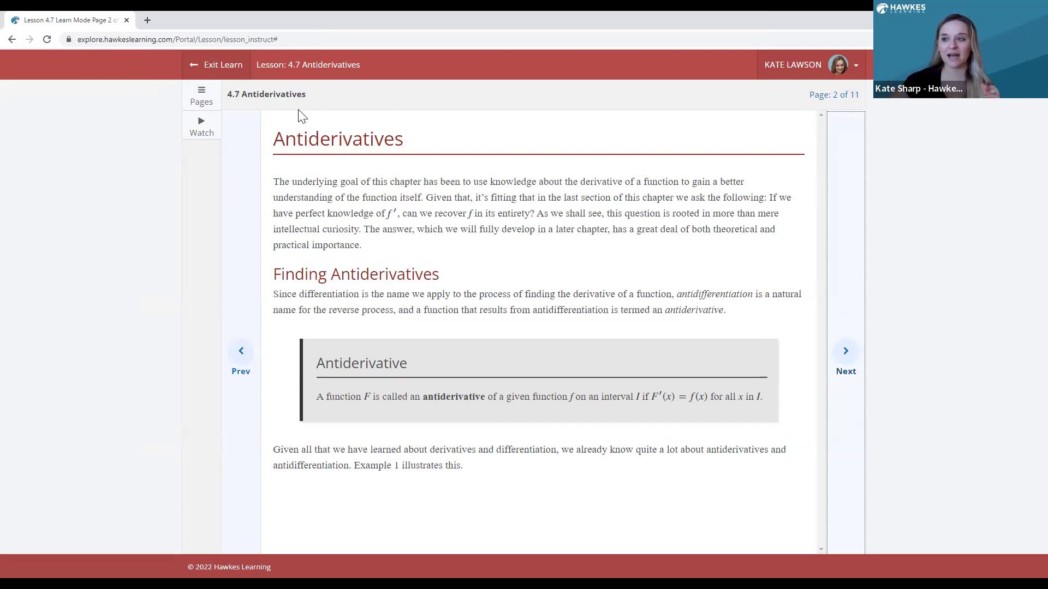
click(202, 129)
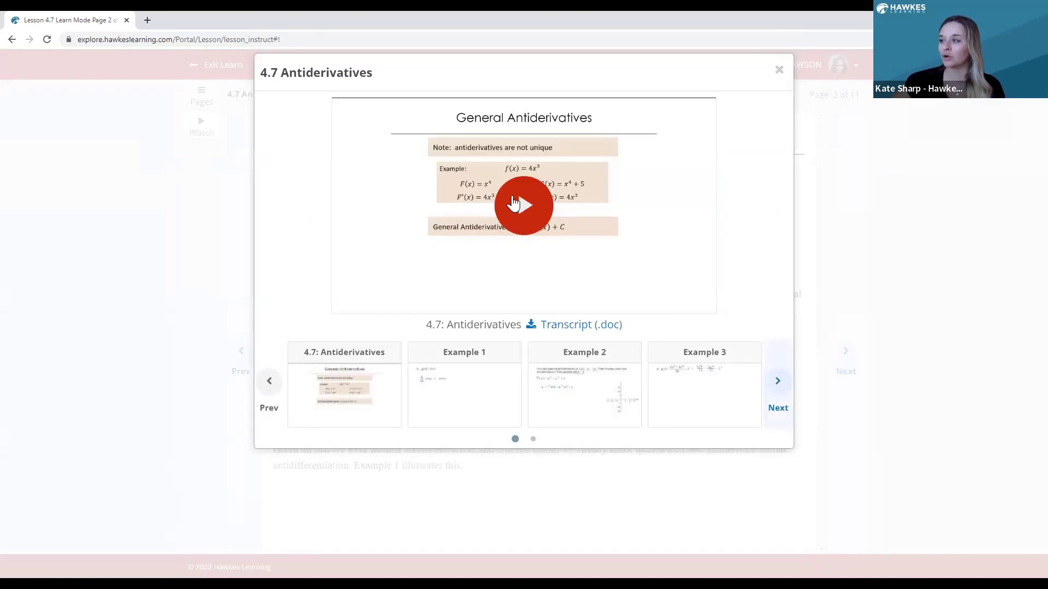
click(780, 74)
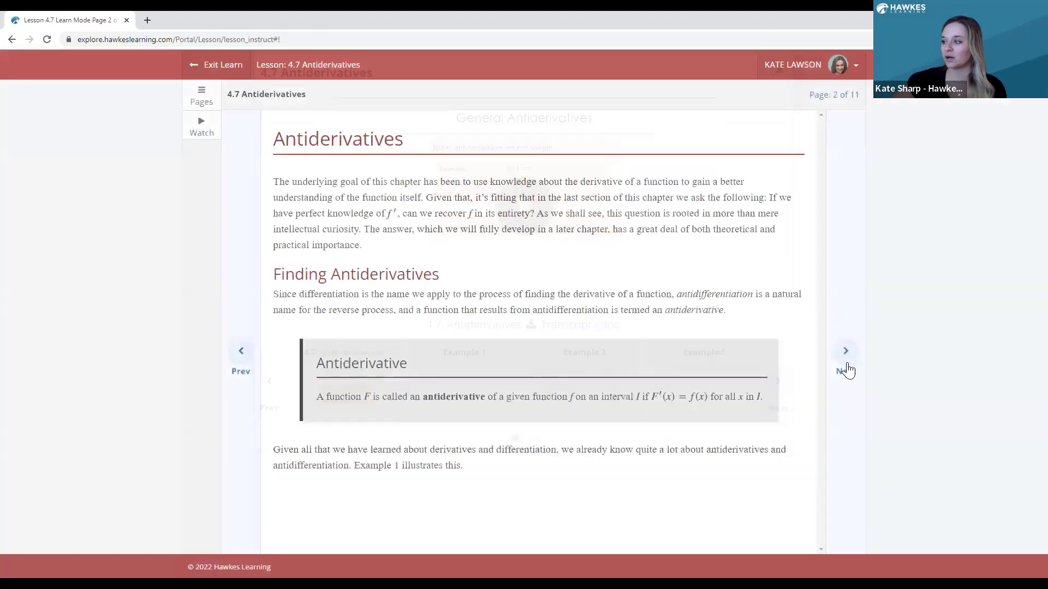
click(845, 351)
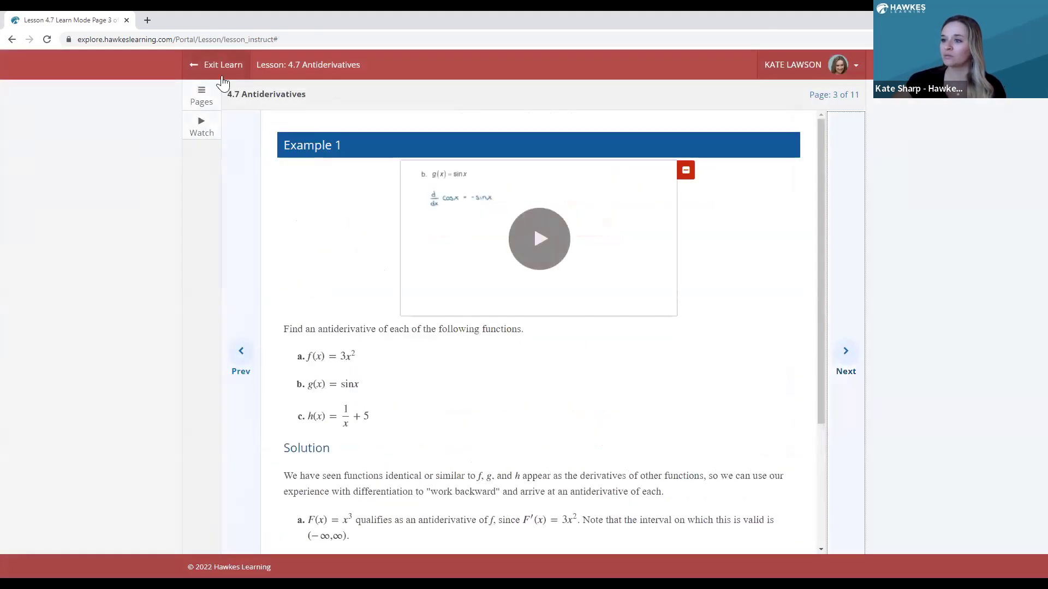
Exit Learn, start the Practice session, and skip ahead to Question 2 on 18x − 11
click(221, 76)
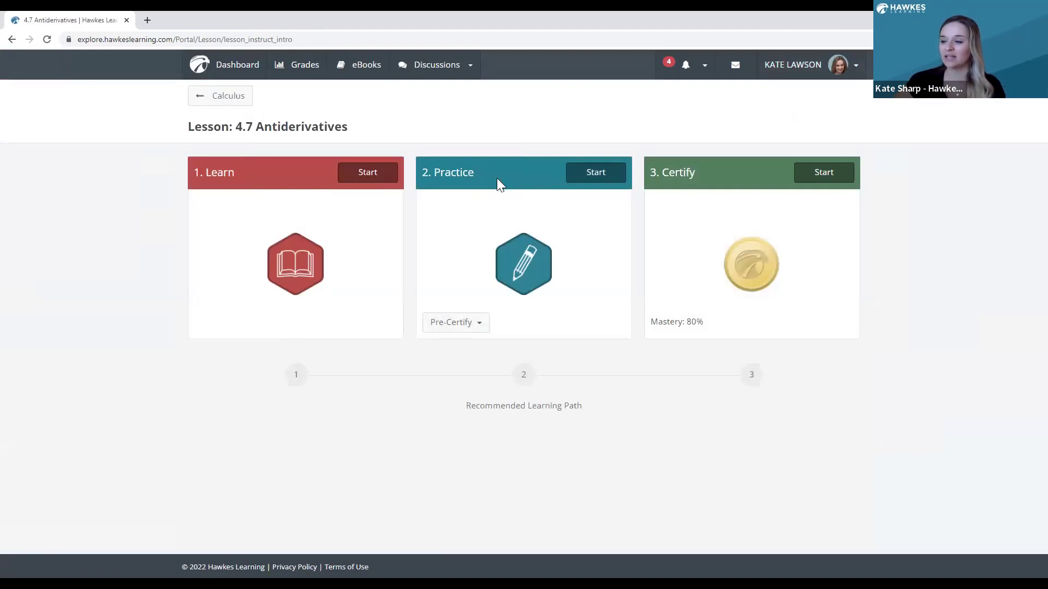
click(603, 177)
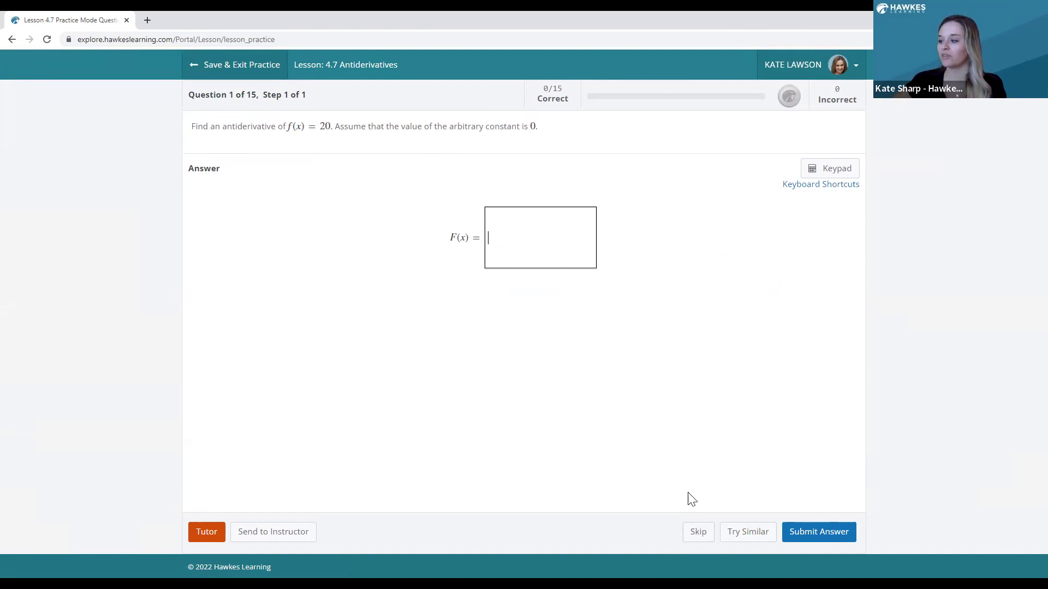
click(708, 533)
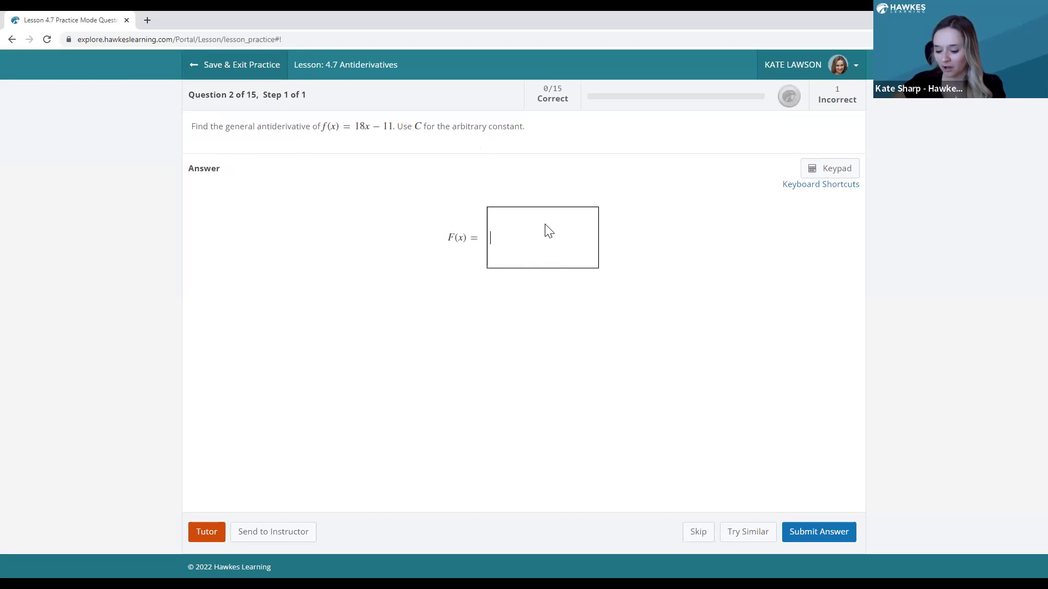
Open the math keypad and submit 18 as the F(x) answer to Question 2
click(821, 170)
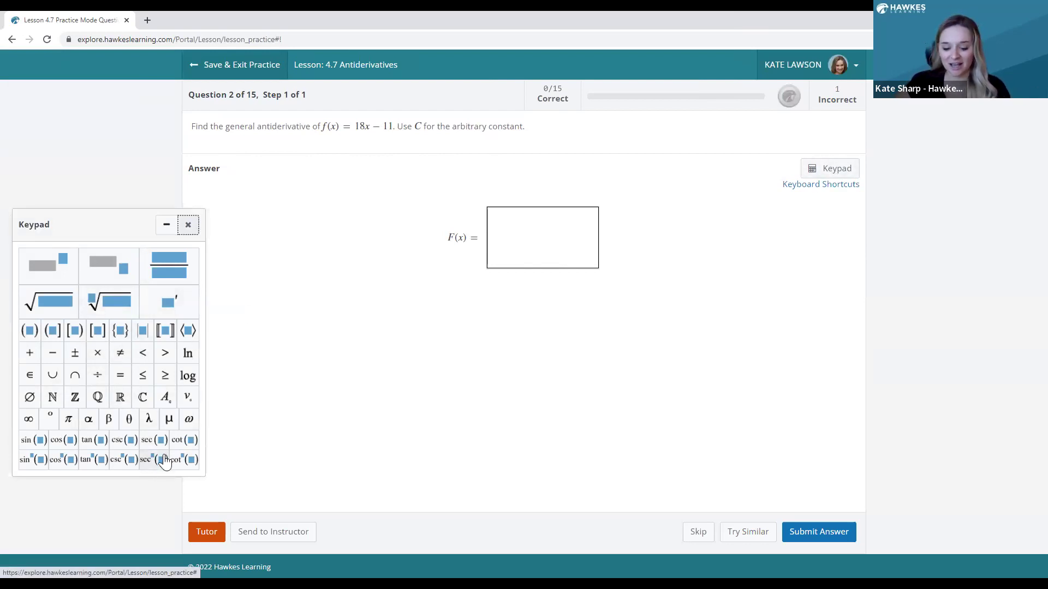
click(514, 229)
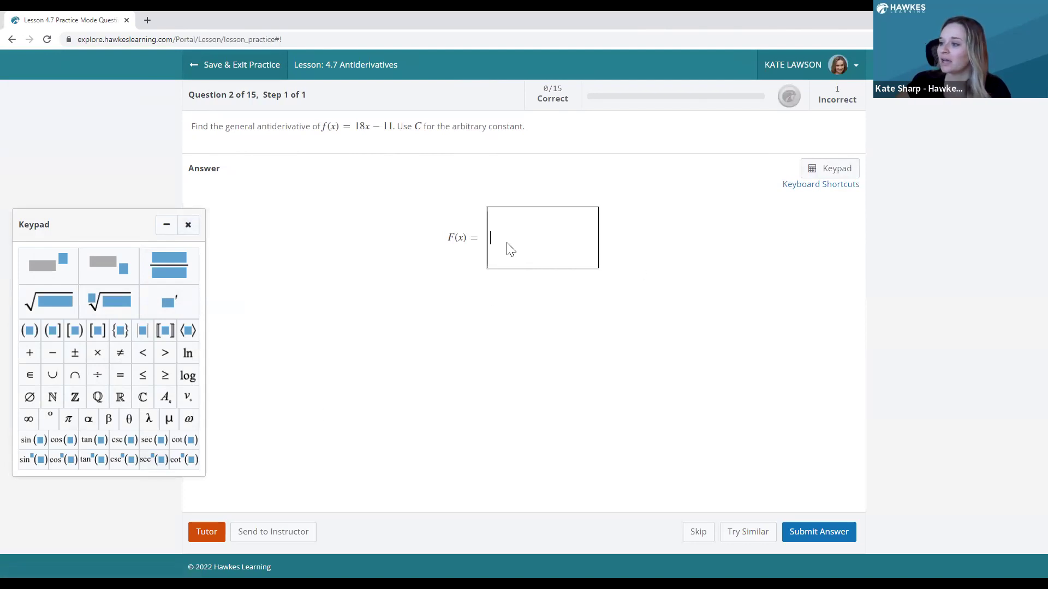
text(18)
click(841, 535)
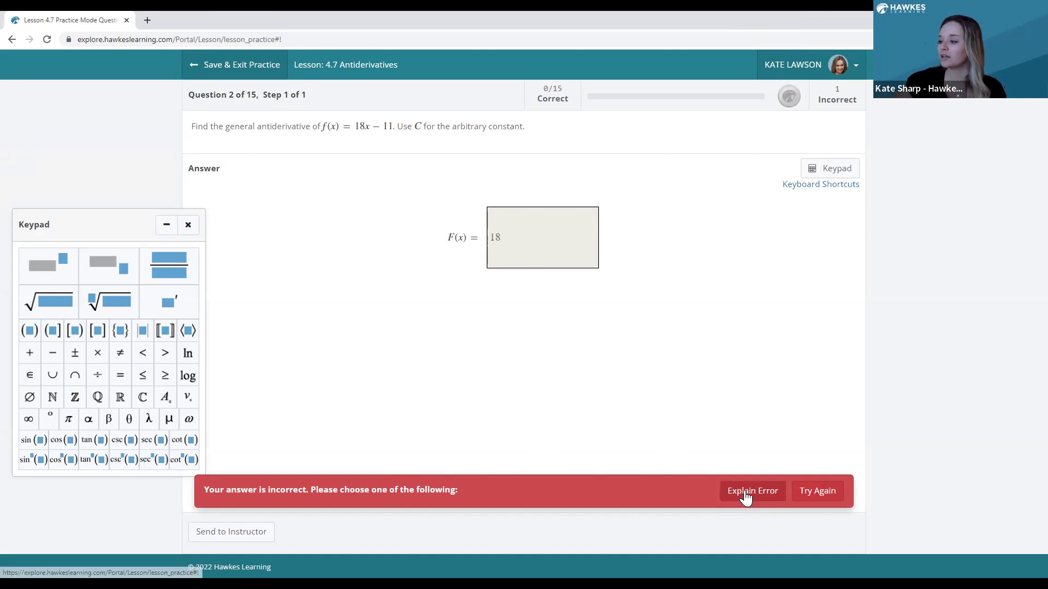
Open Explain Error for the answer 18, highlighting the submitted 18 and the word incorrect
click(746, 493)
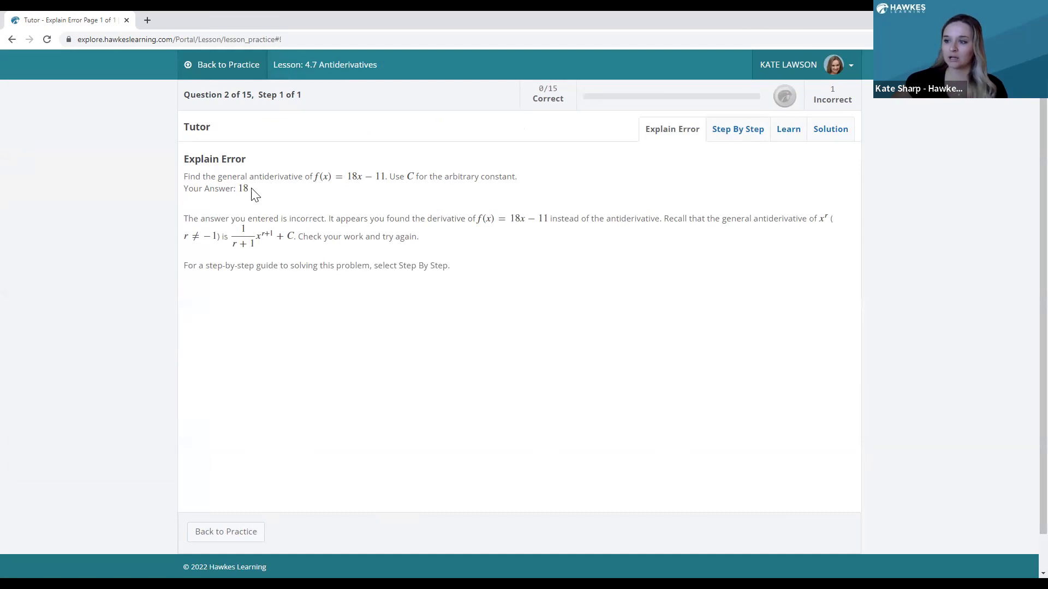
drag(251, 191, 237, 190)
click(257, 203)
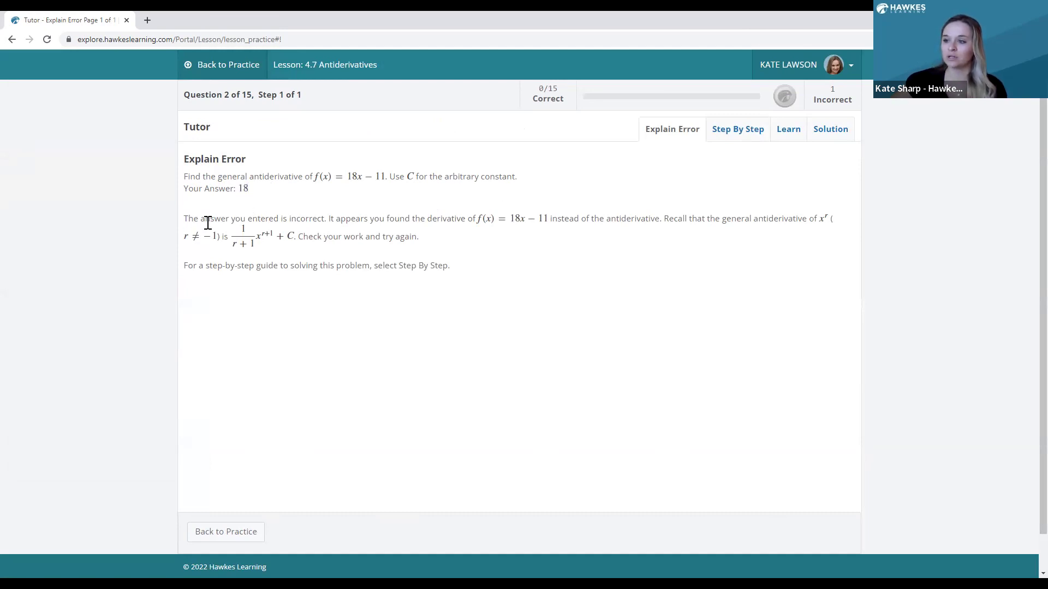
double_click(308, 220)
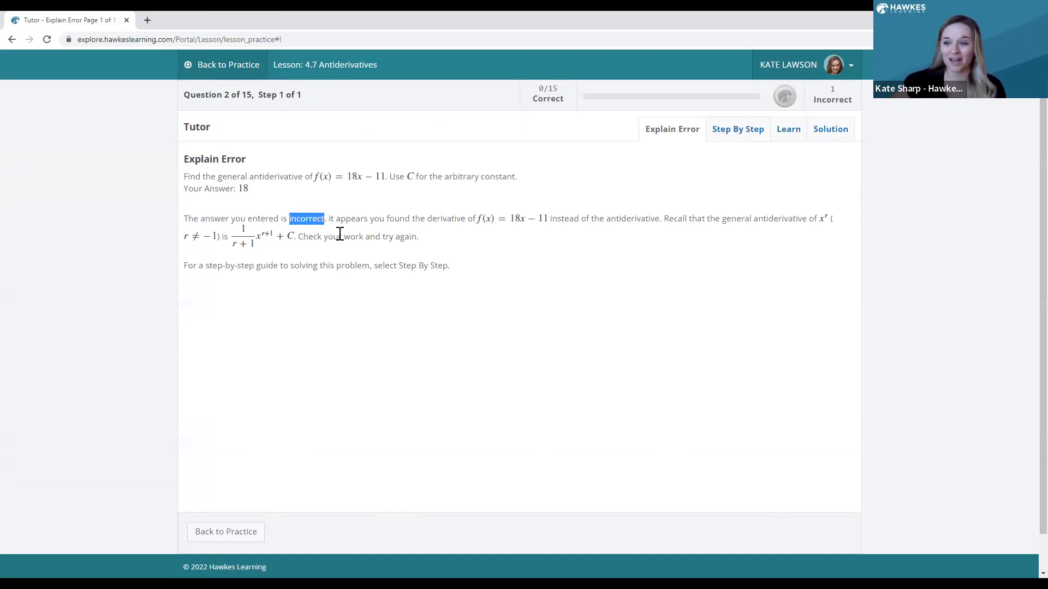
click(359, 224)
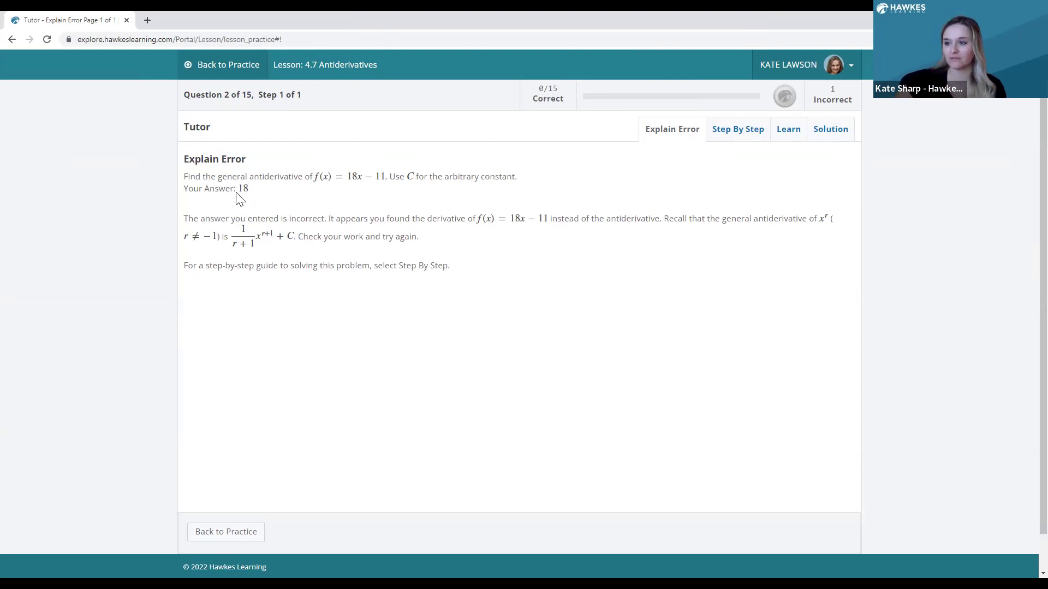
Return to Question 2 and replace 18 with 9x² − 11x, using the keypad exponent
click(216, 533)
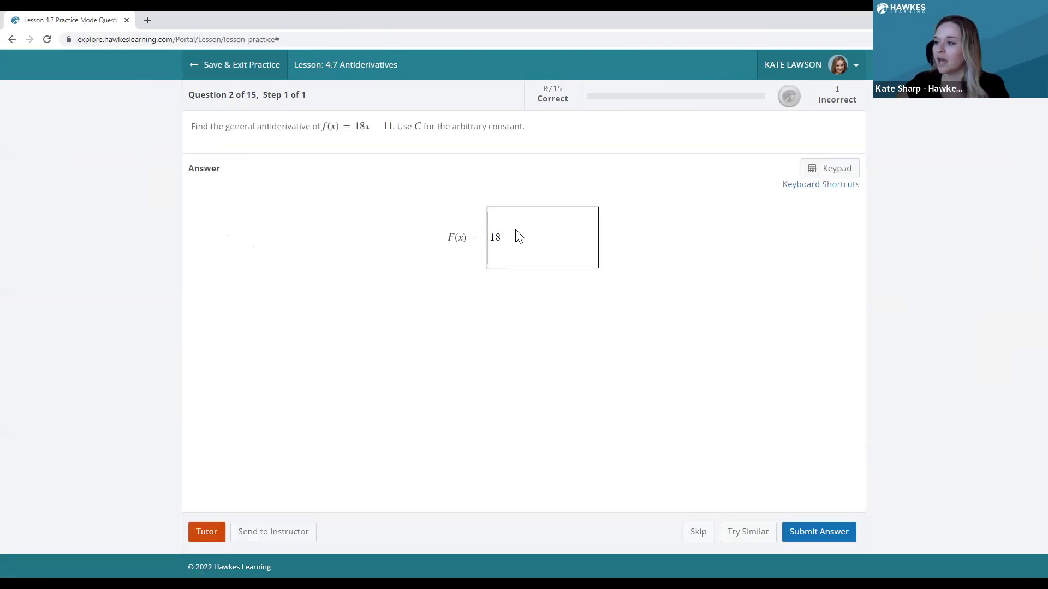
key(BackSpace)
key(BackSpace)
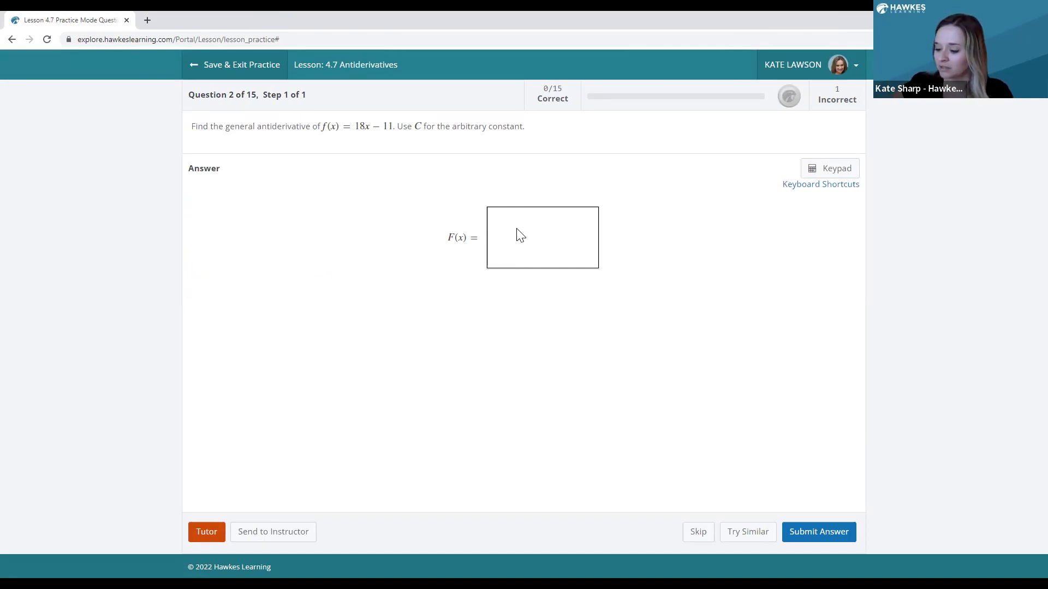
text(9)
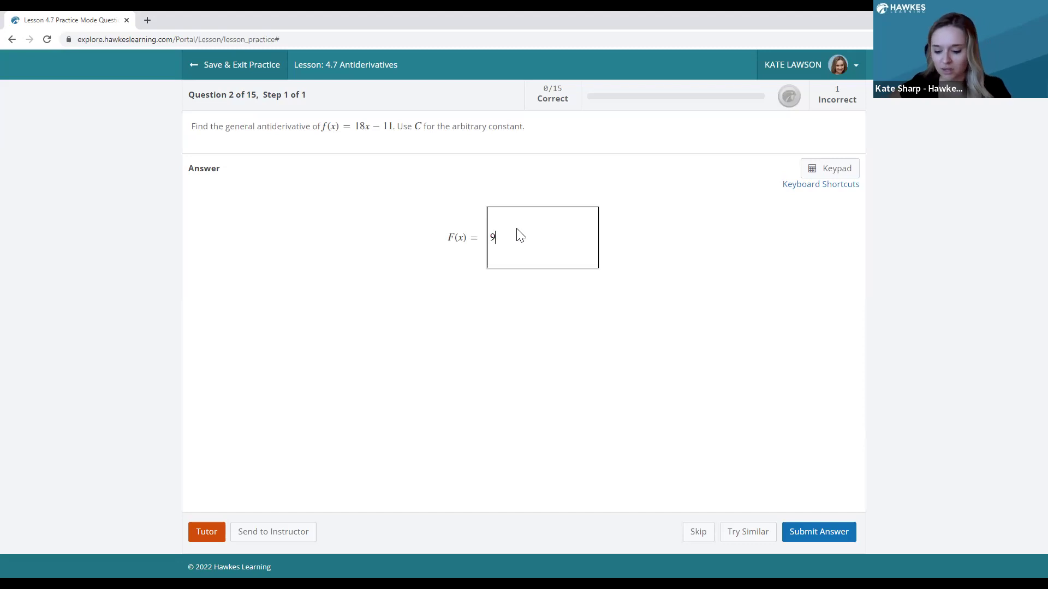
click(829, 170)
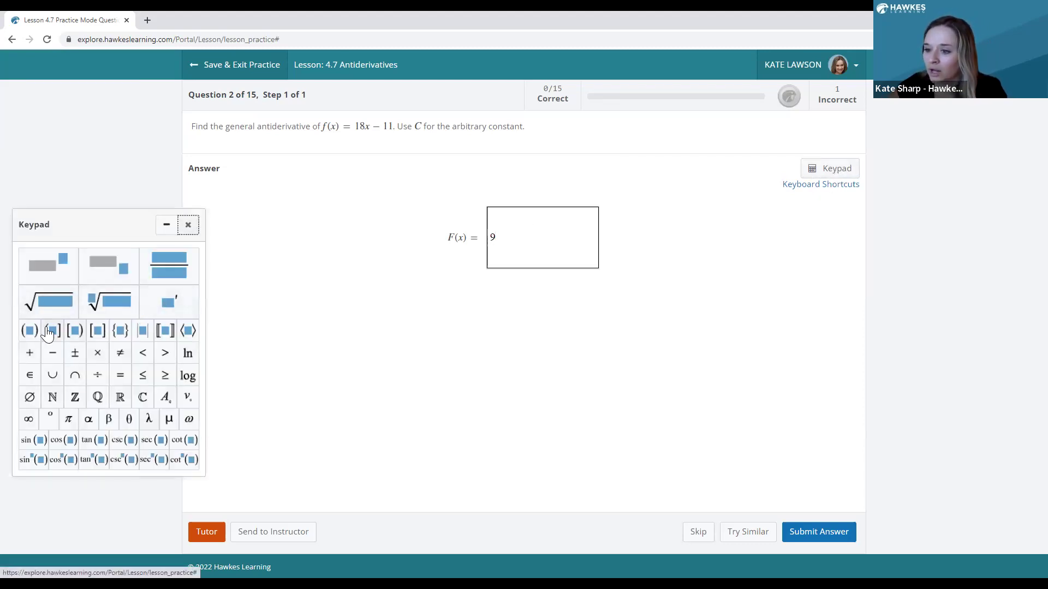
click(41, 266)
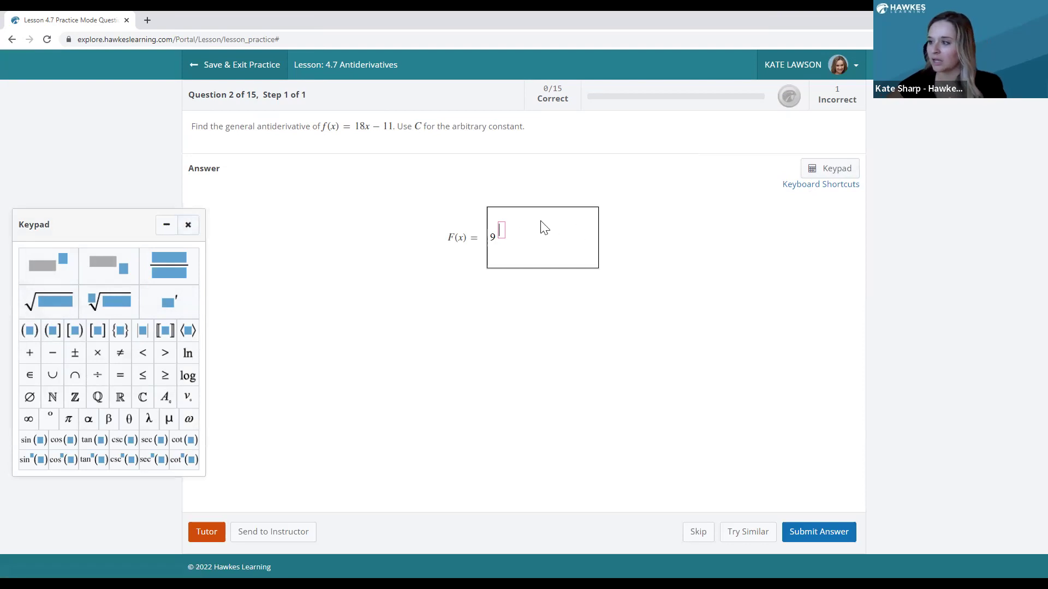
click(494, 233)
text(x)
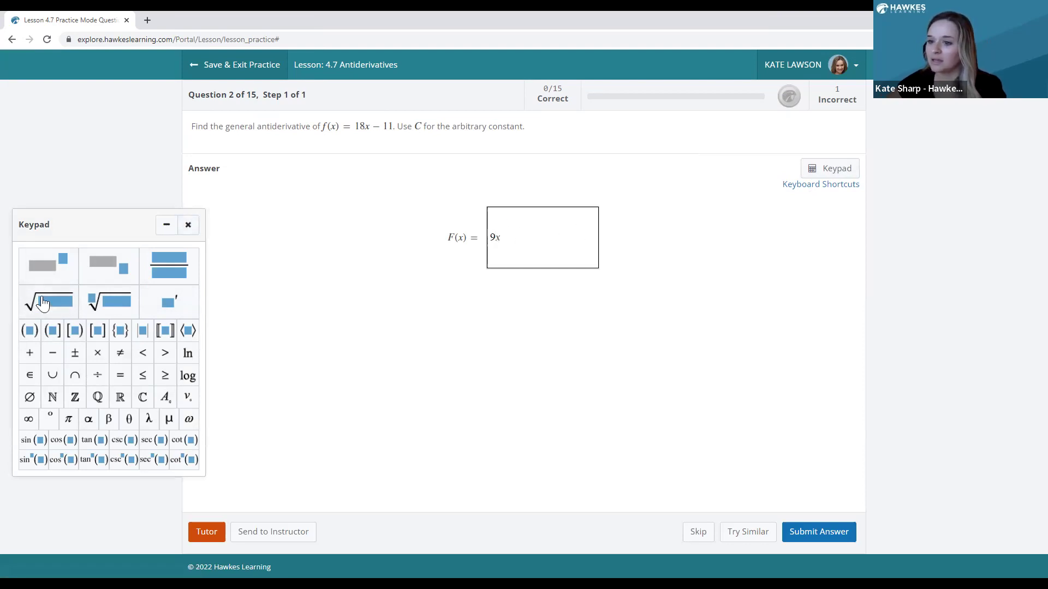
click(44, 266)
text(2)
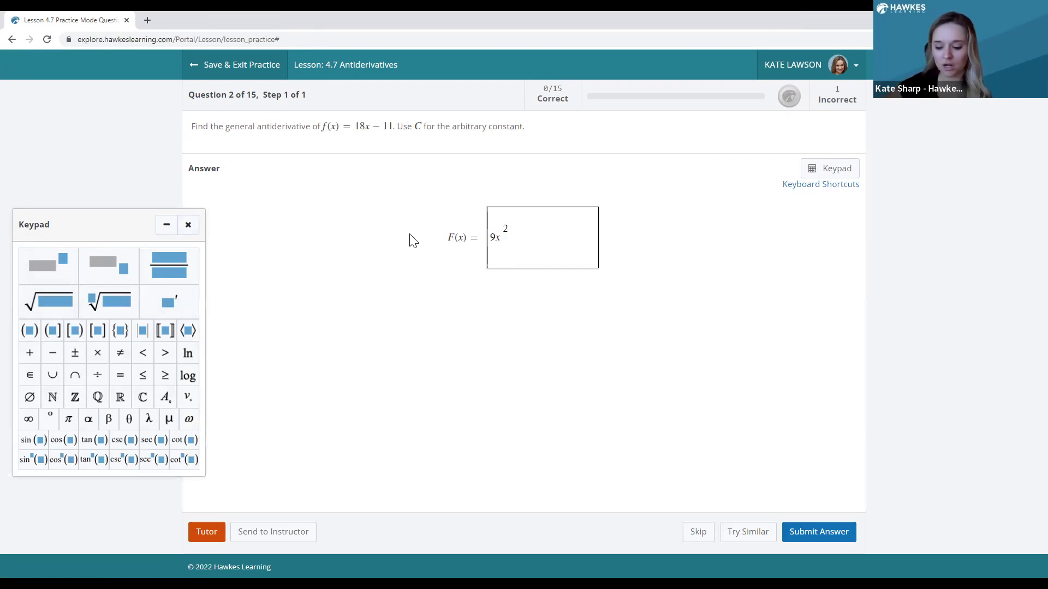
text(-)
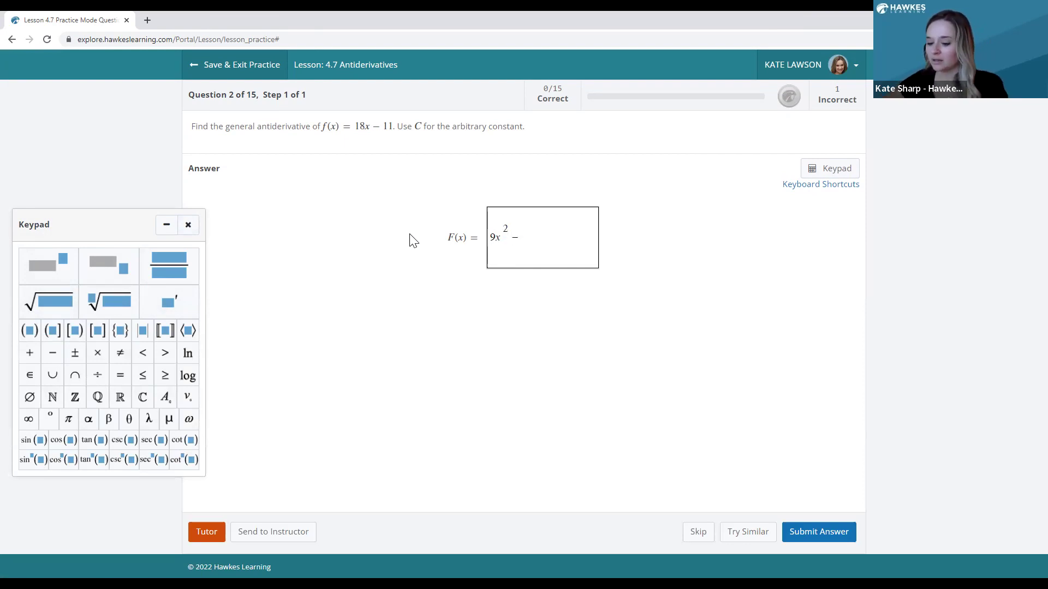
text(11x)
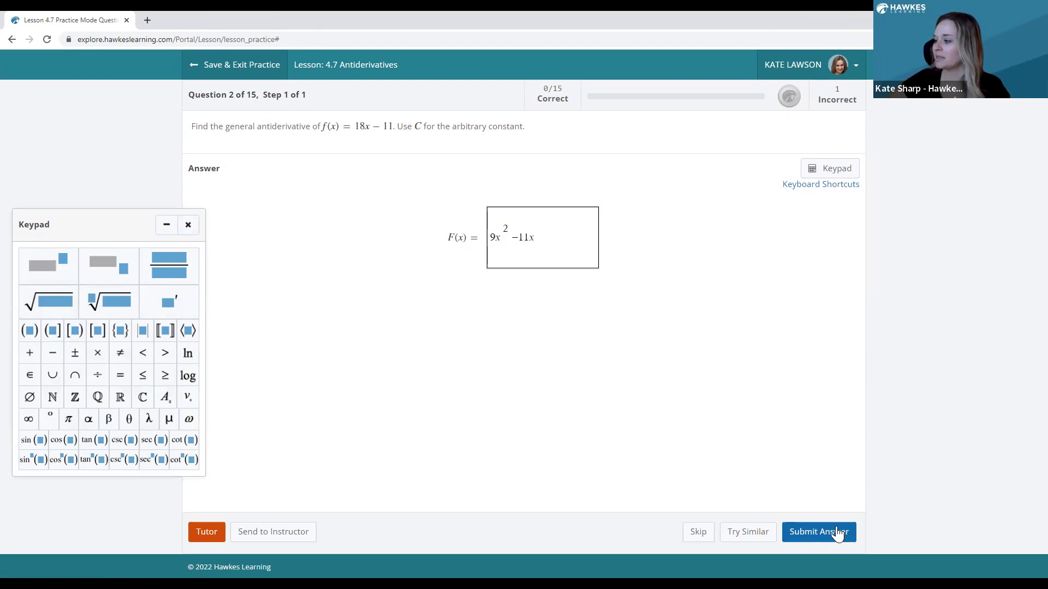
Submit 9x² − 11x and view the Explain Error feedback about the missing constant C
click(837, 533)
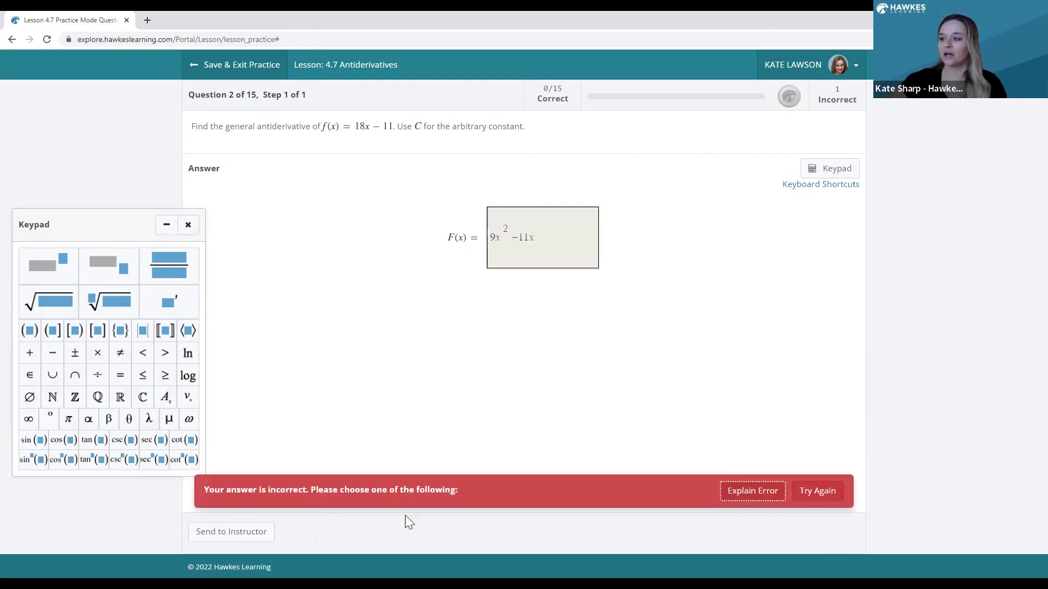
click(745, 500)
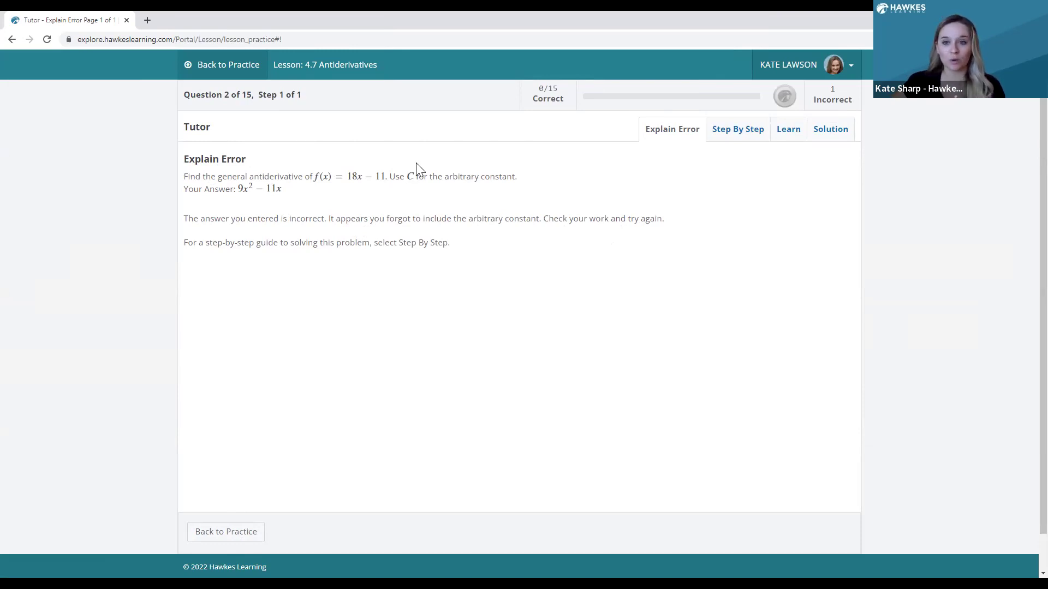
Back on Question 2, open the Step By Step tutor, reveal step 1's answer, and advance to step 2
click(226, 538)
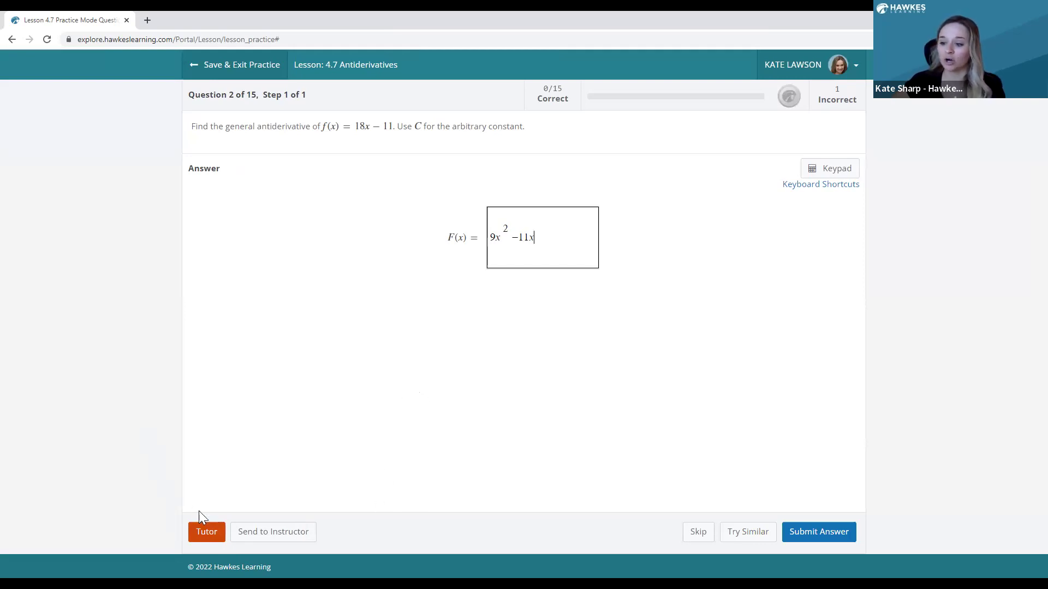
click(205, 534)
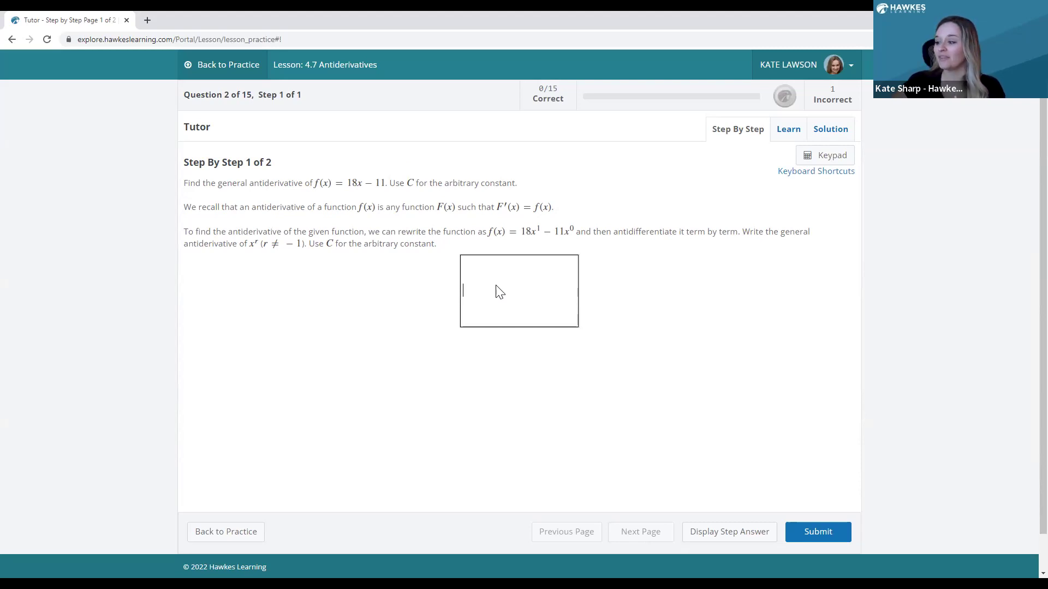
click(743, 530)
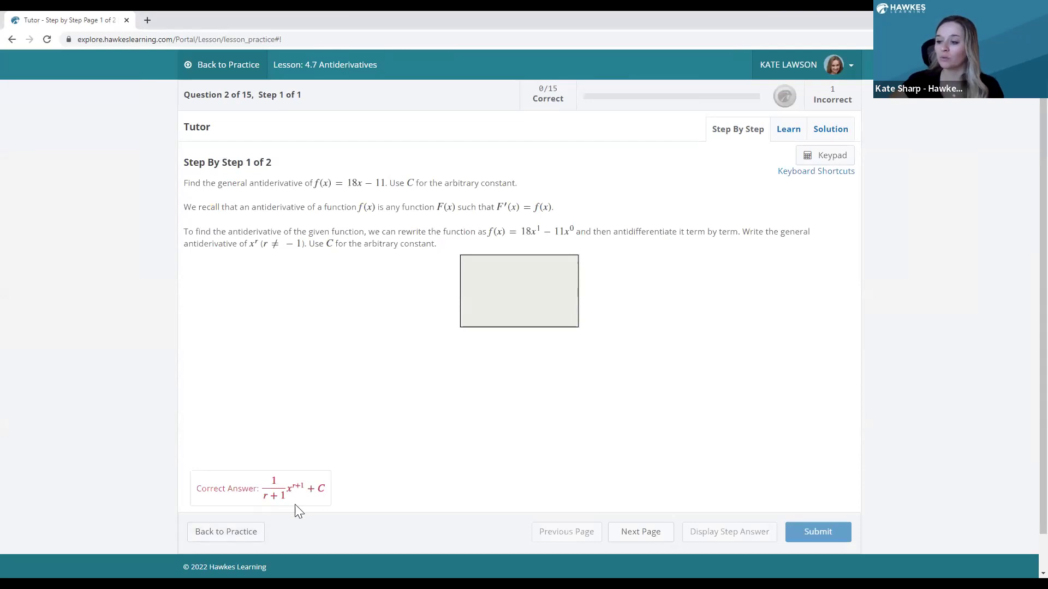
click(672, 532)
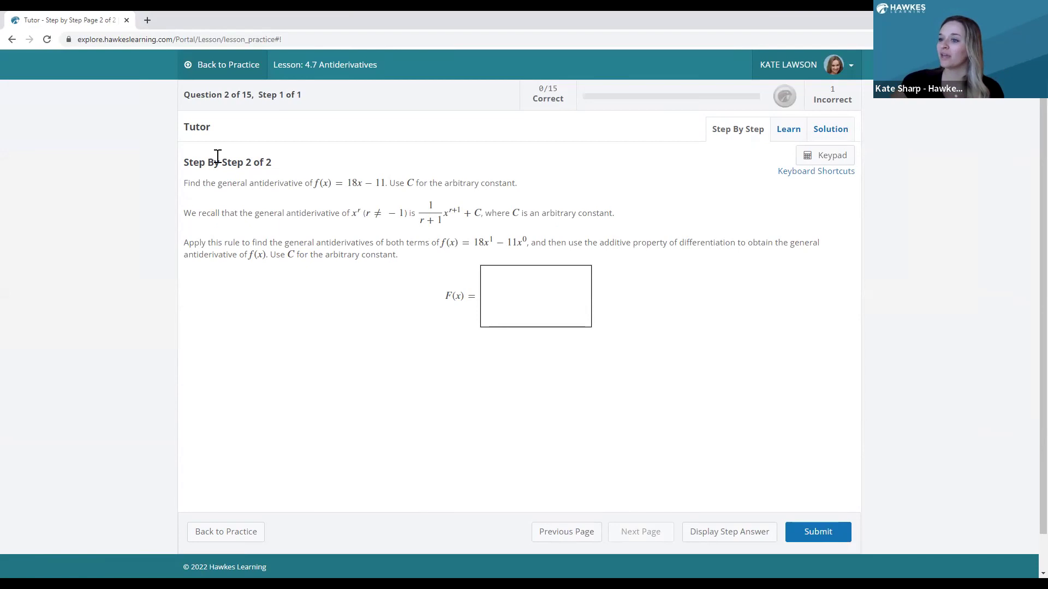
Open the lesson reading and page to Example 1's worked solutions on page 3 of 11
click(787, 131)
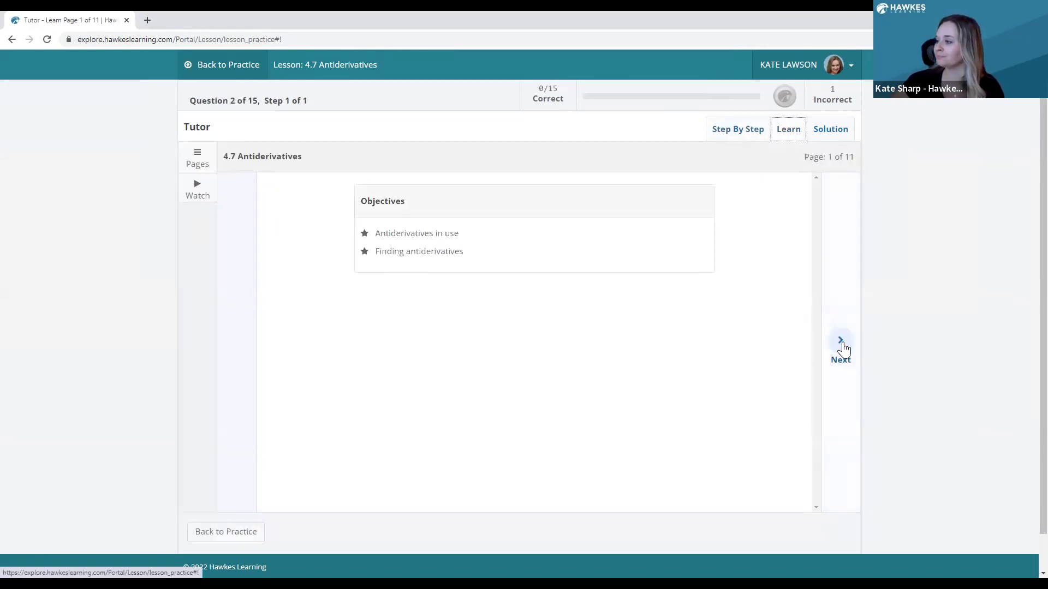
click(840, 347)
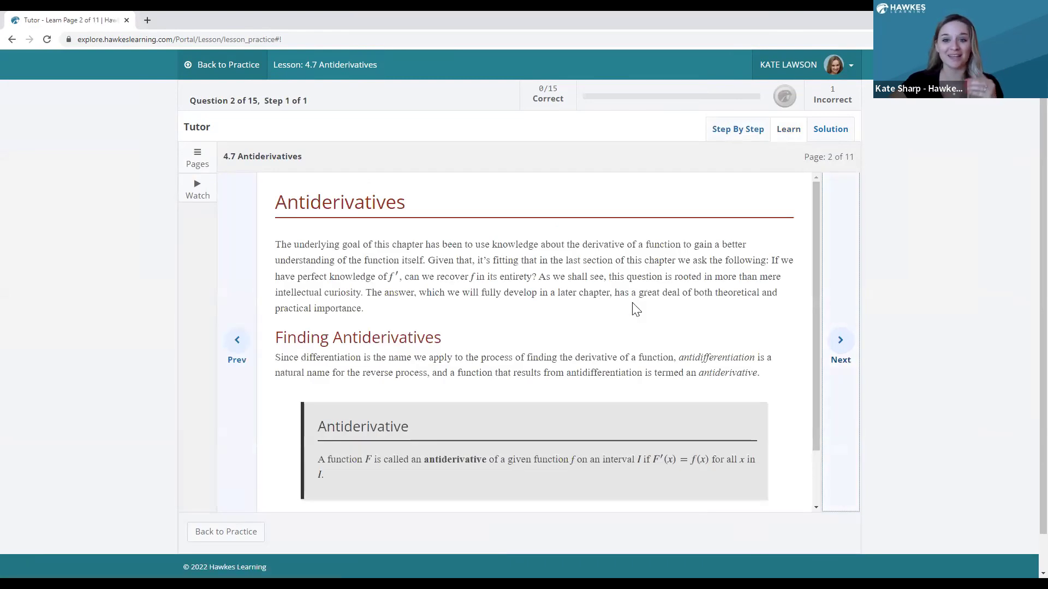
scroll(635, 292, down, 1)
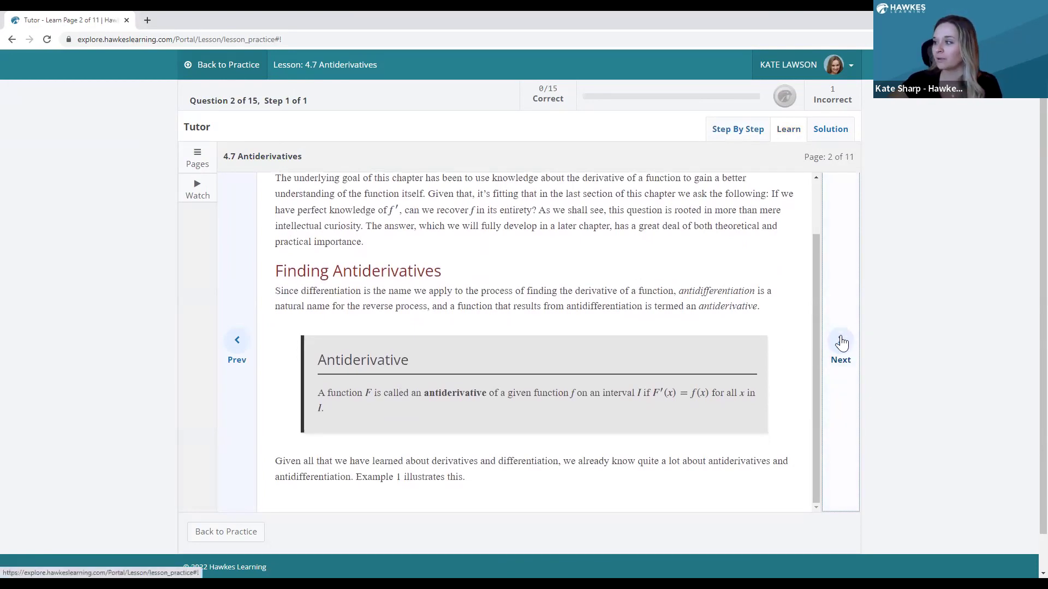
click(841, 342)
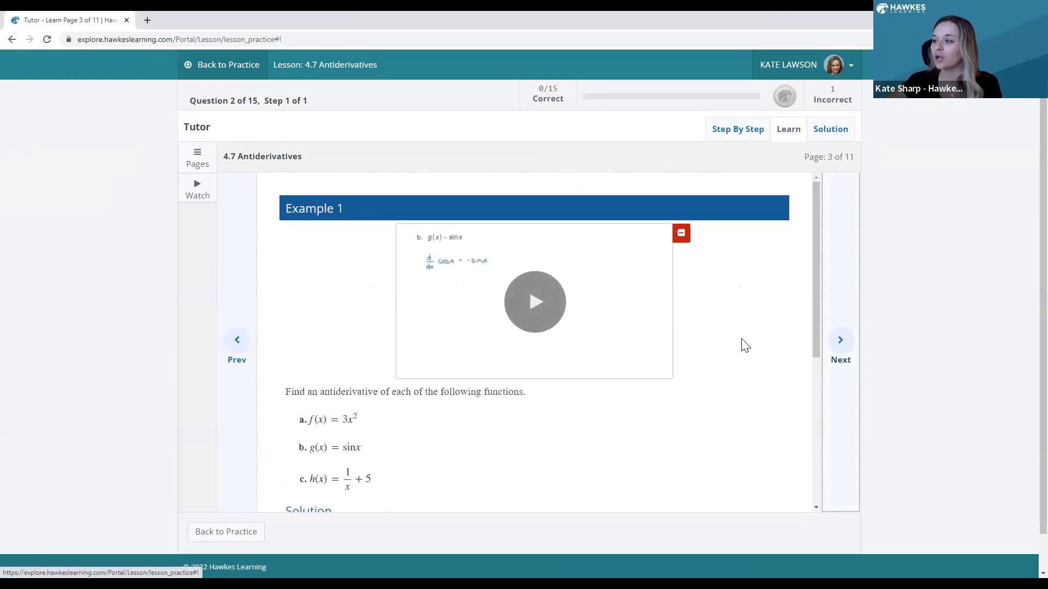
scroll(741, 341, down, 5)
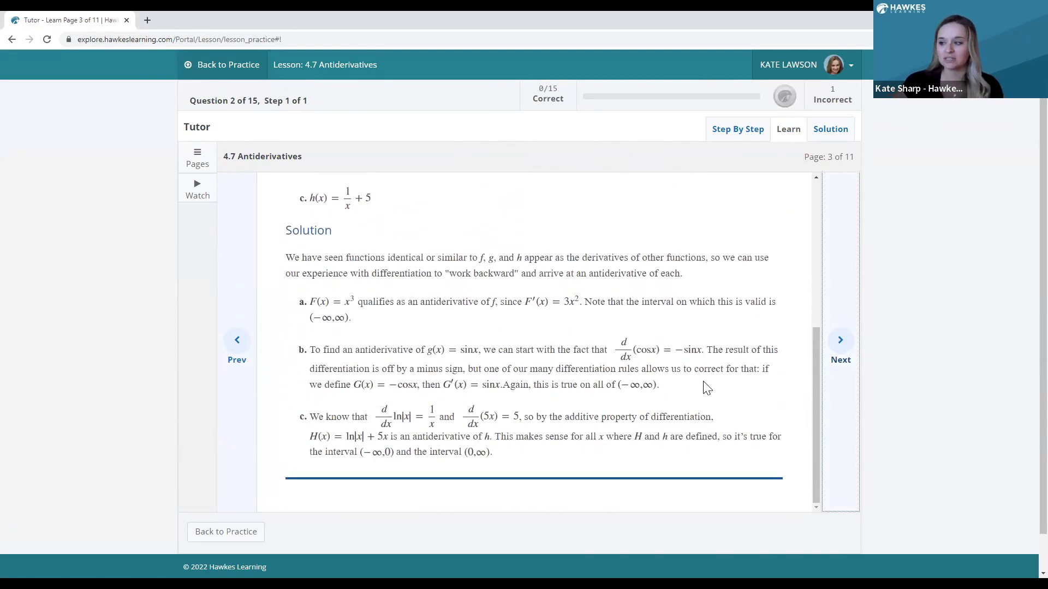
Review the worked solution for question 2, then return to see the answer 9x² − 11x + C
click(832, 129)
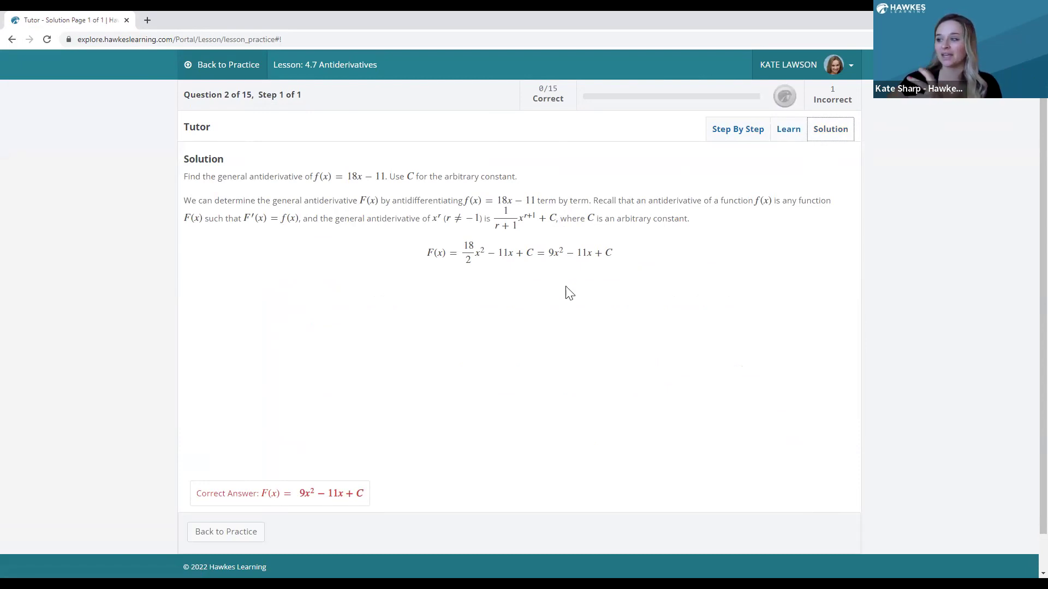
click(748, 133)
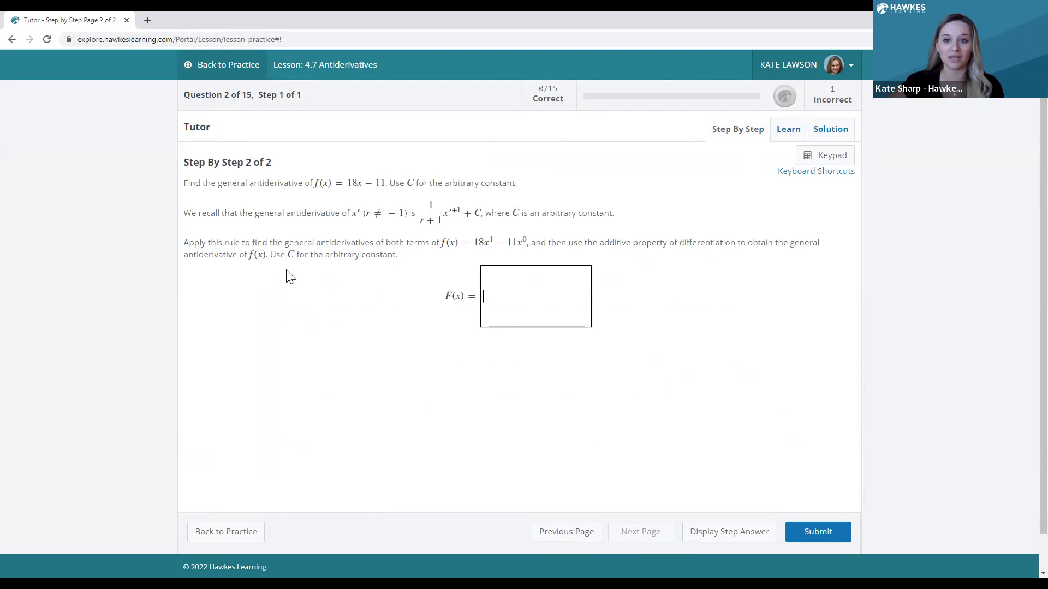
click(215, 543)
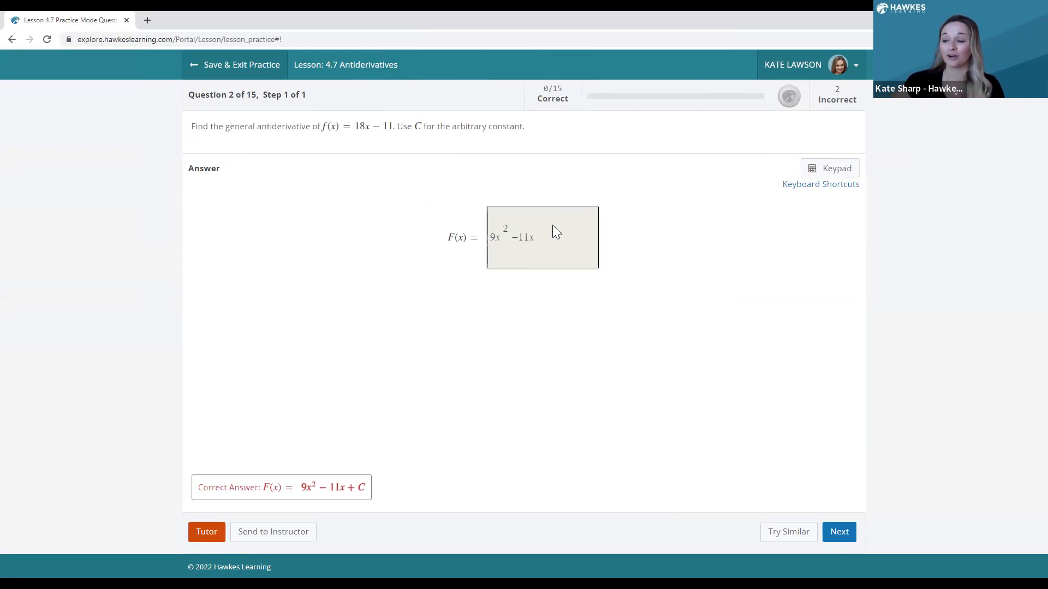
Generate two similar versions of question 2, then skip to question 4 of 15 (−6/√x)
click(808, 530)
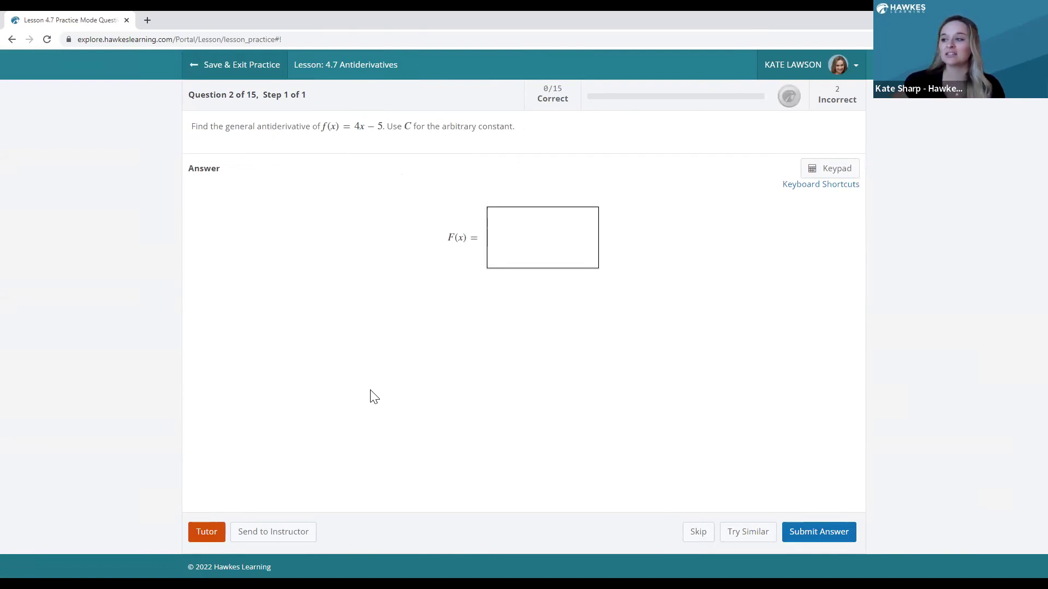
click(747, 531)
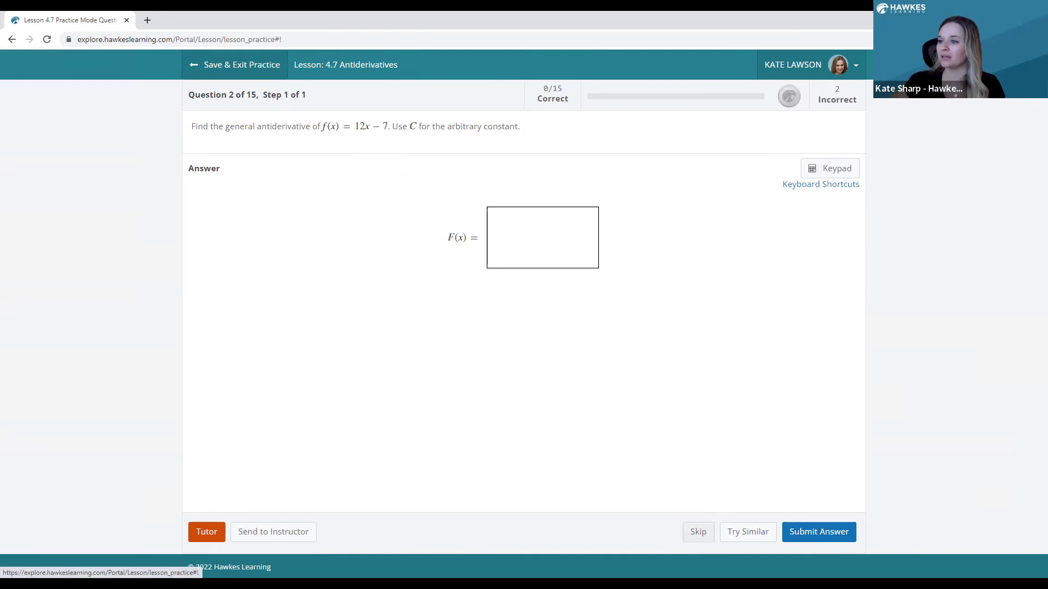
click(698, 531)
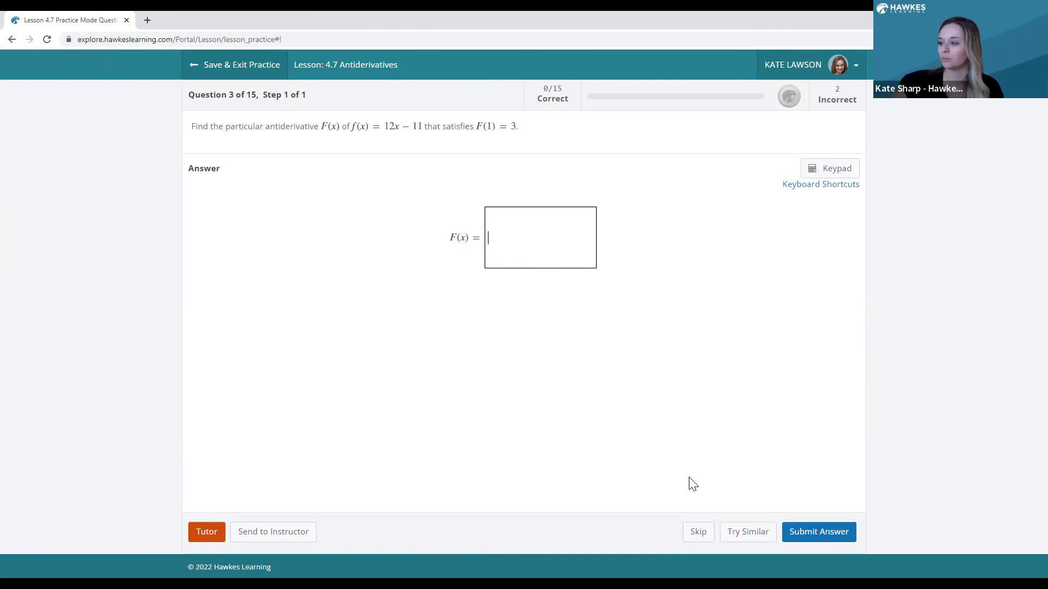
click(698, 533)
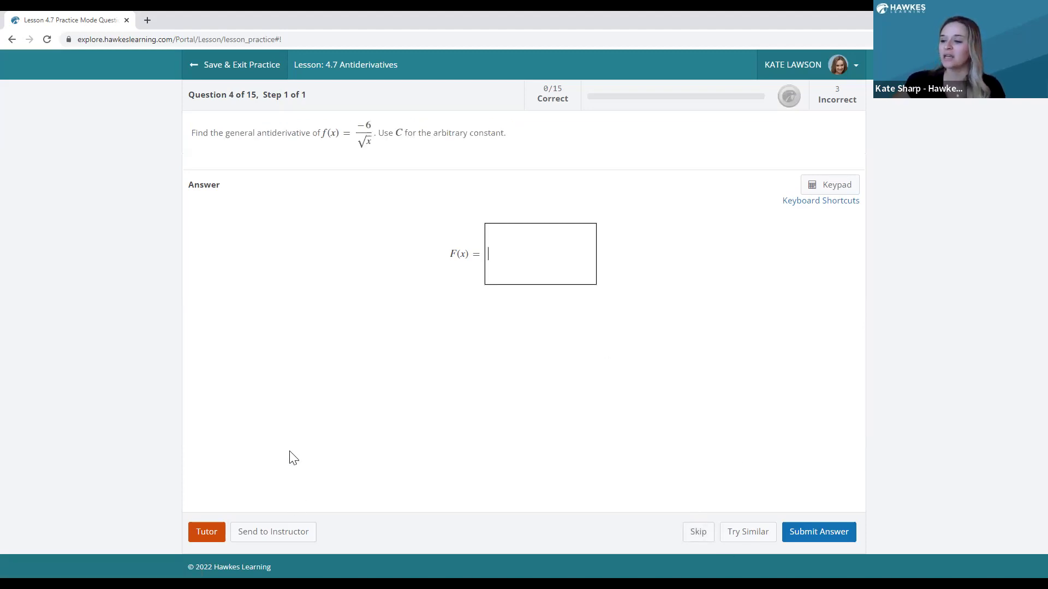
click(207, 532)
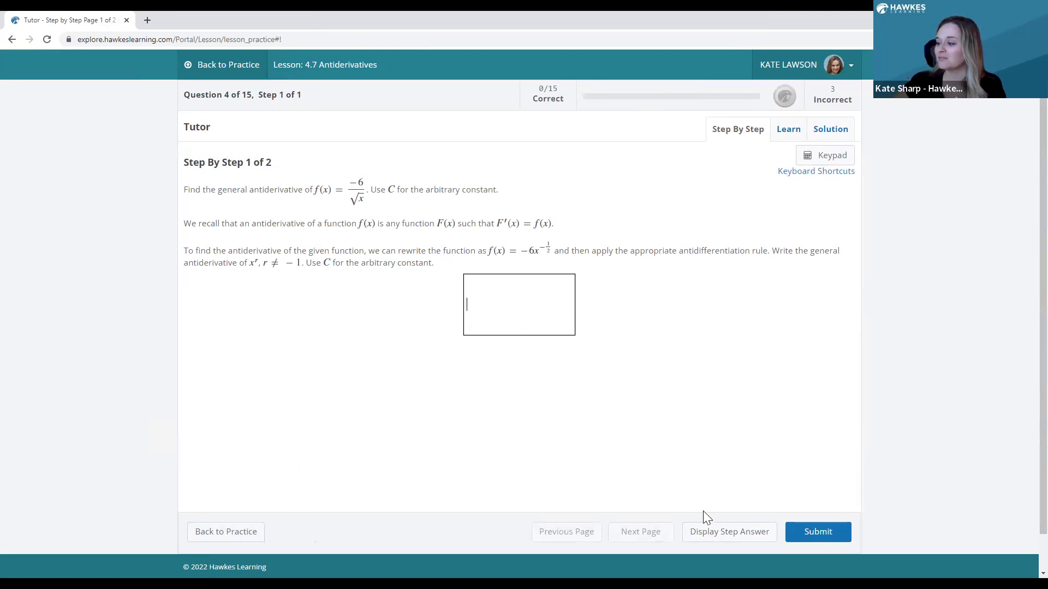
click(712, 531)
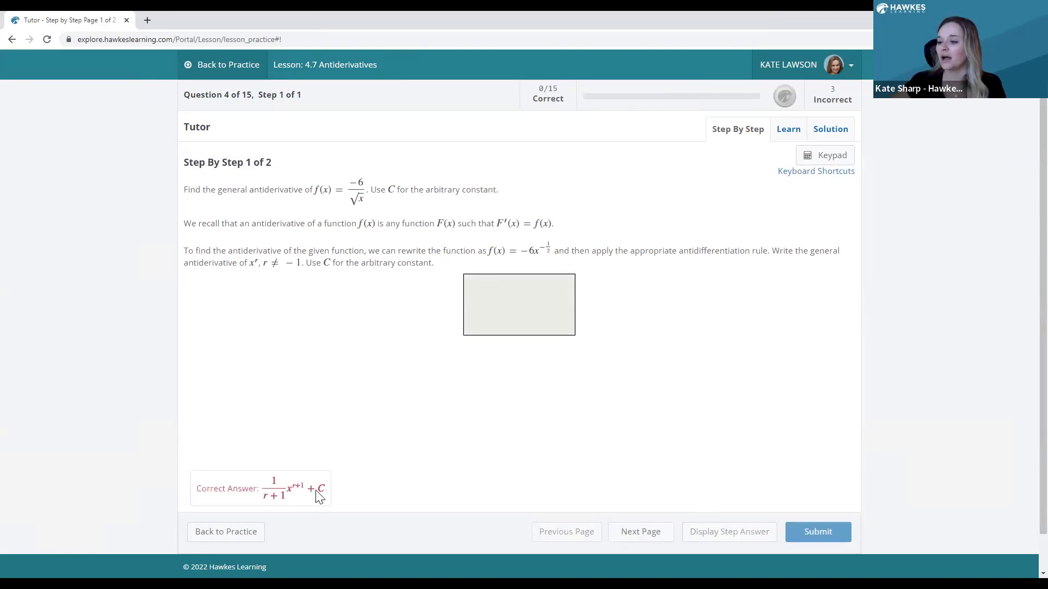
click(670, 532)
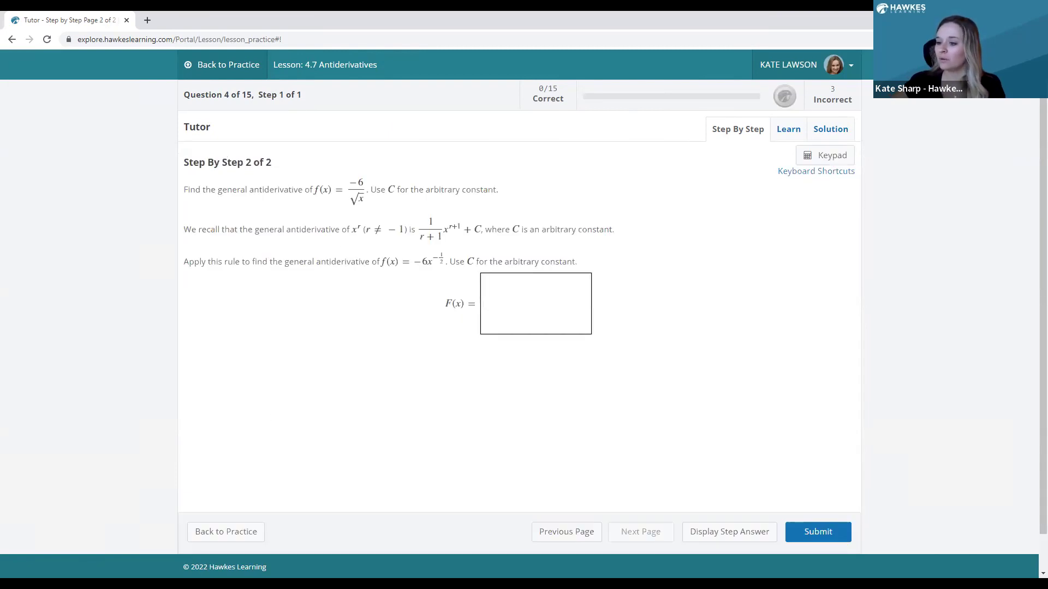
click(202, 536)
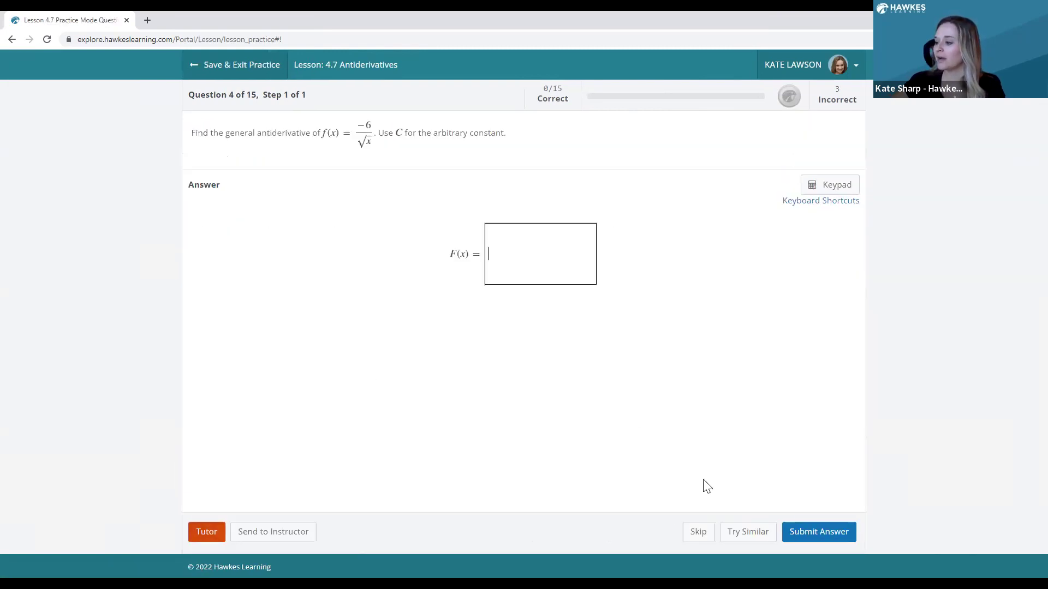
Skip to question 5, the golf ball problem, and reveal step 1's answer in the Step By Step tutor
click(697, 525)
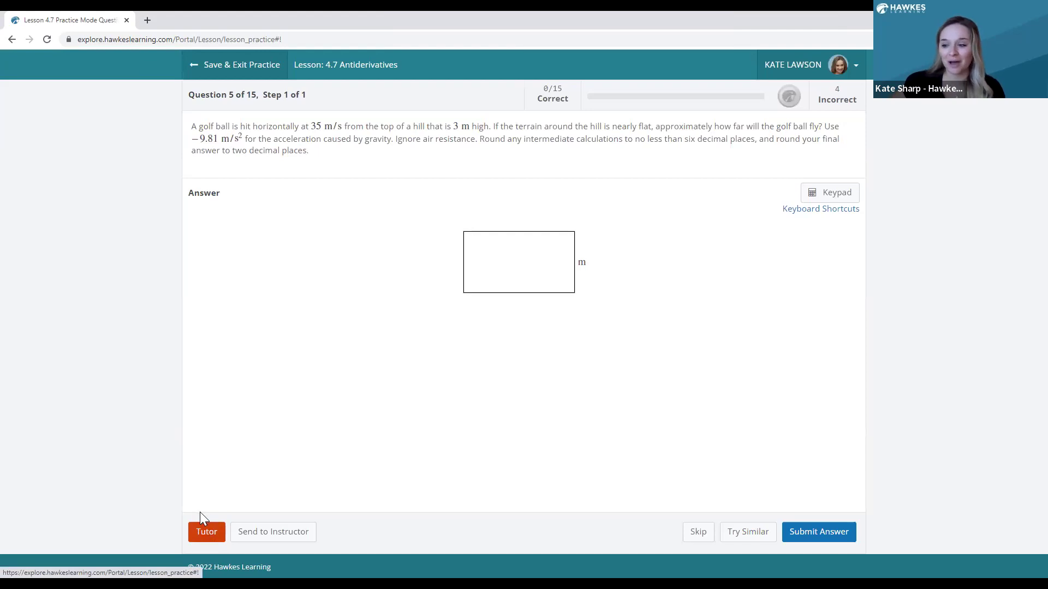
click(207, 532)
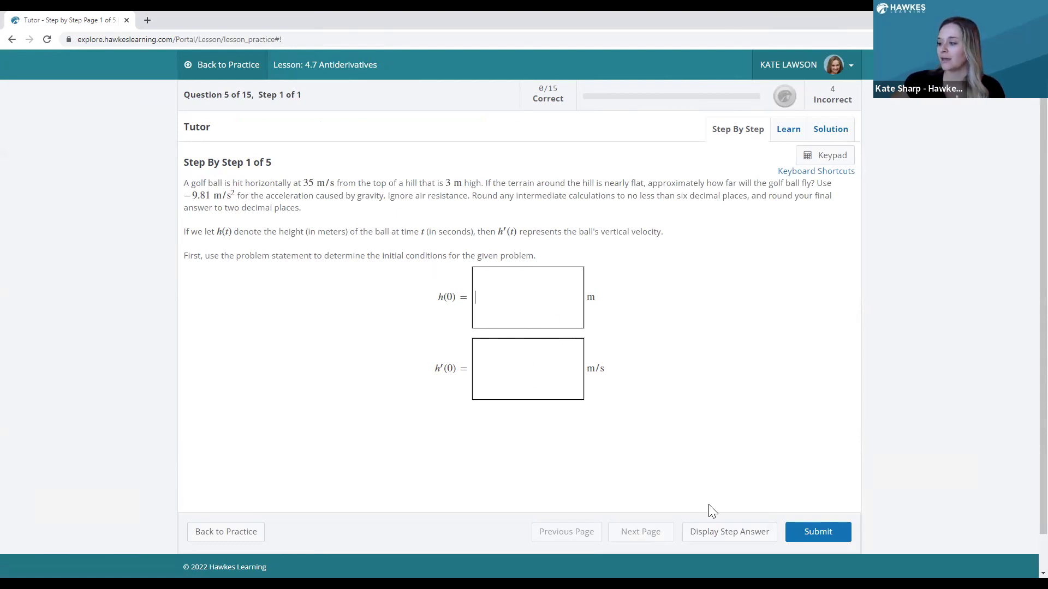
click(733, 532)
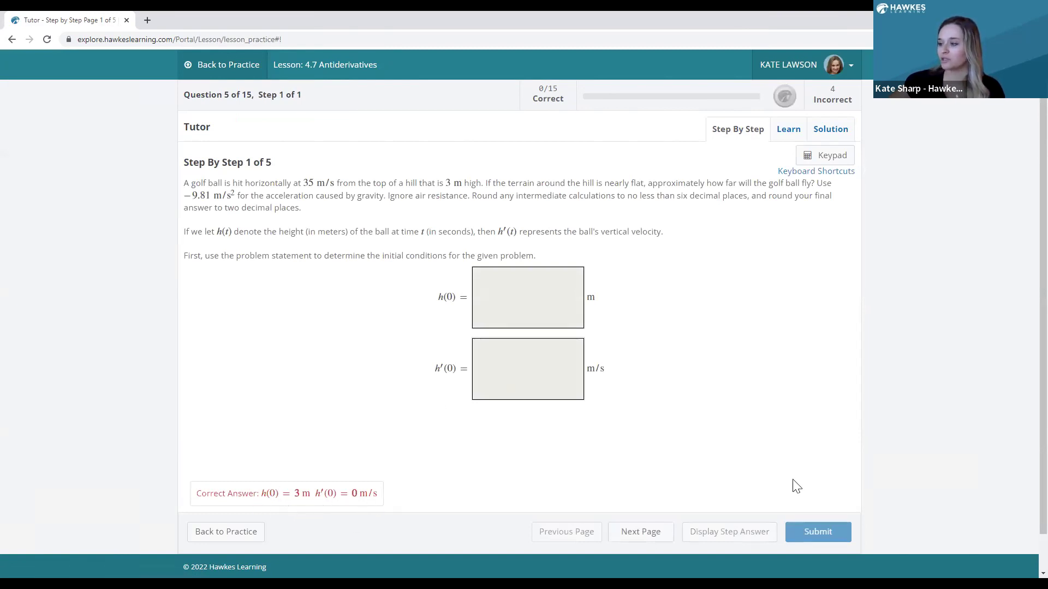
Reveal the vertical velocity, height h(t) and flight time answers, advancing to step 5 of 5
click(666, 533)
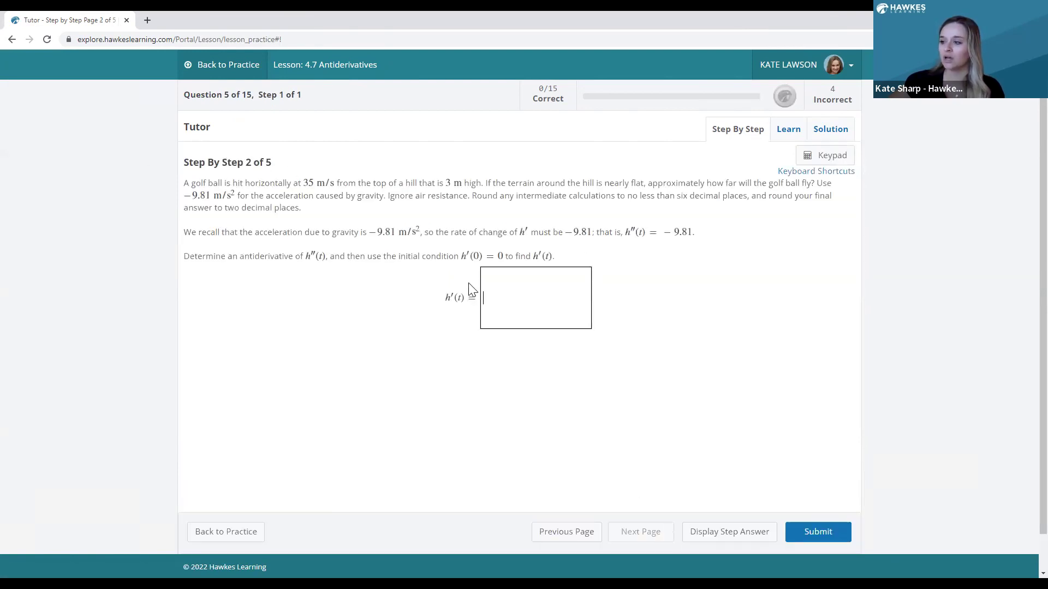
click(729, 532)
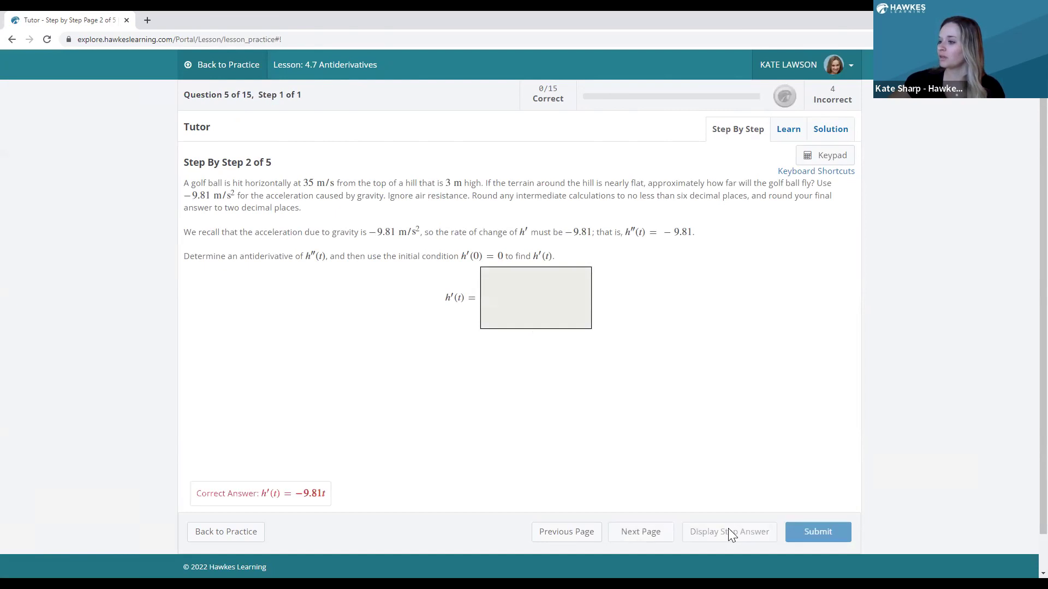
click(671, 532)
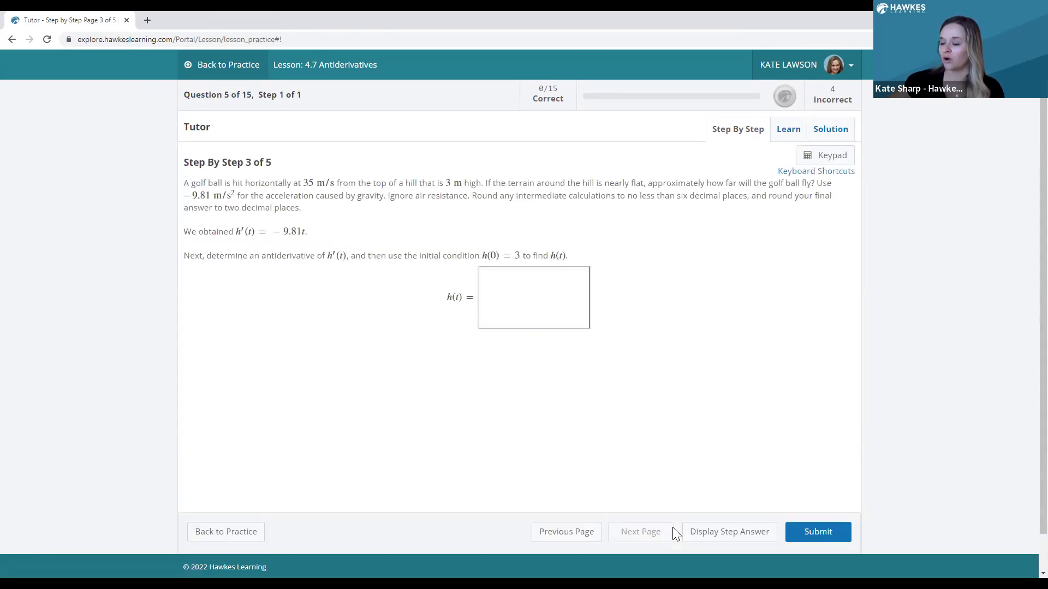
click(528, 318)
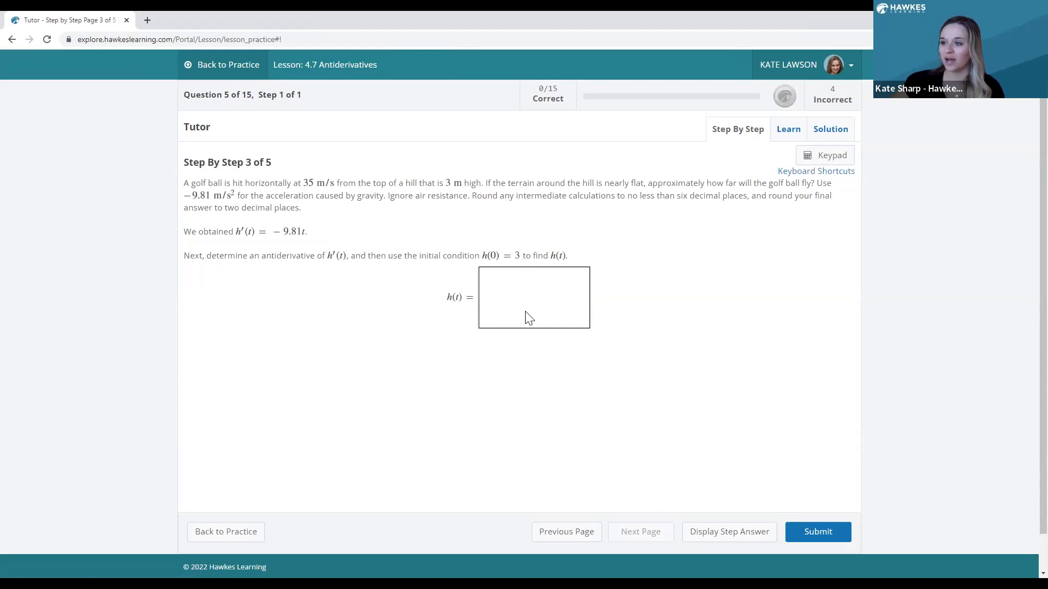
click(732, 529)
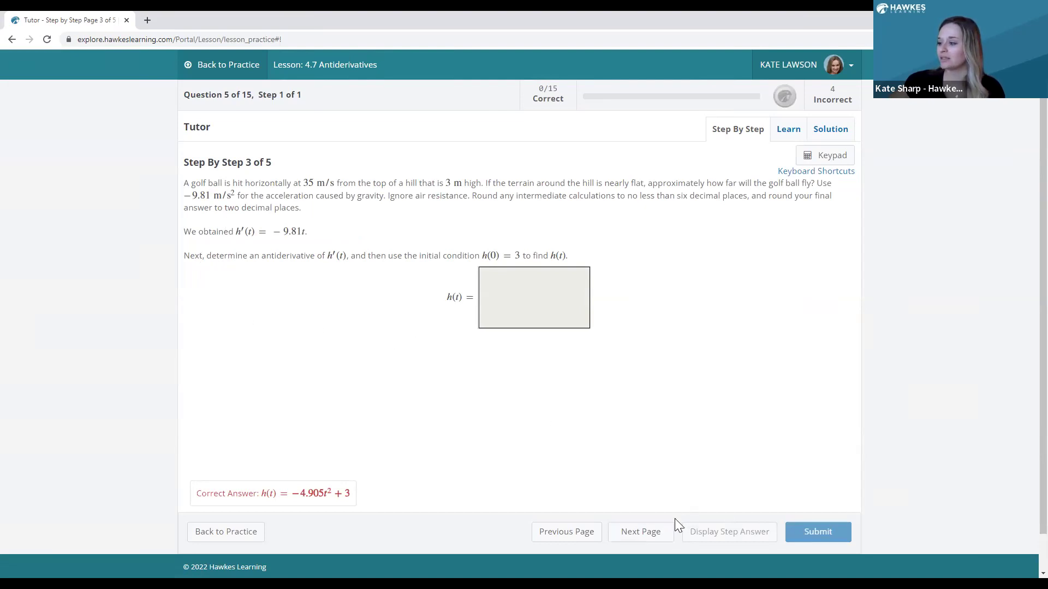
click(642, 532)
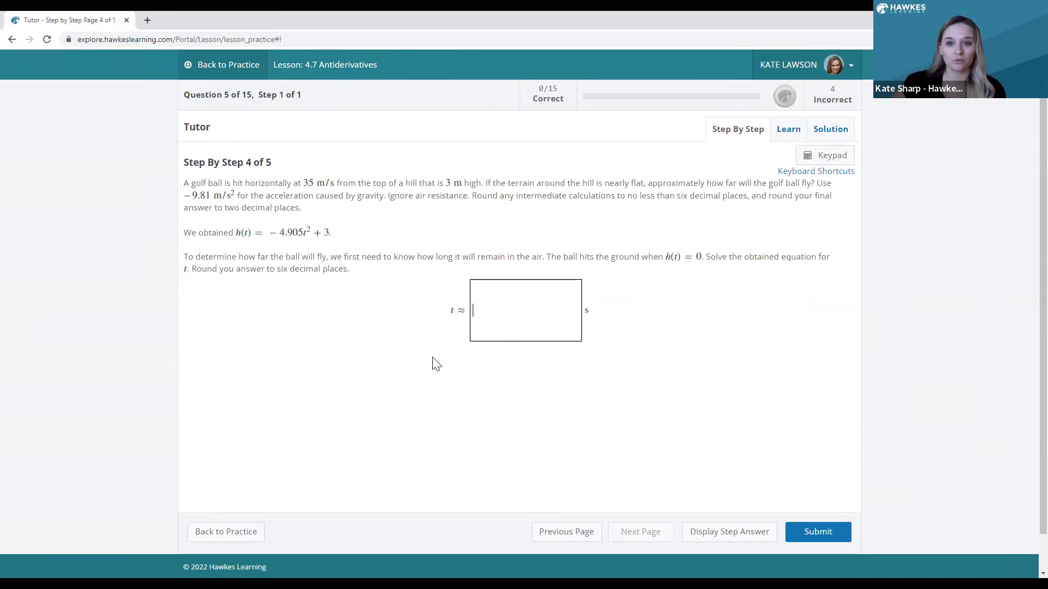
click(713, 535)
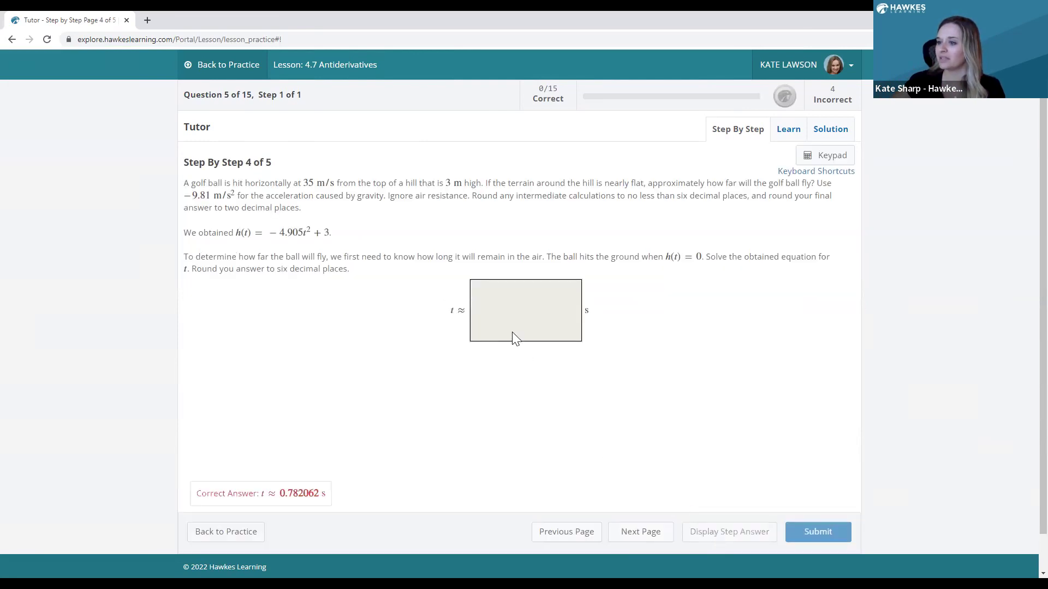
click(667, 532)
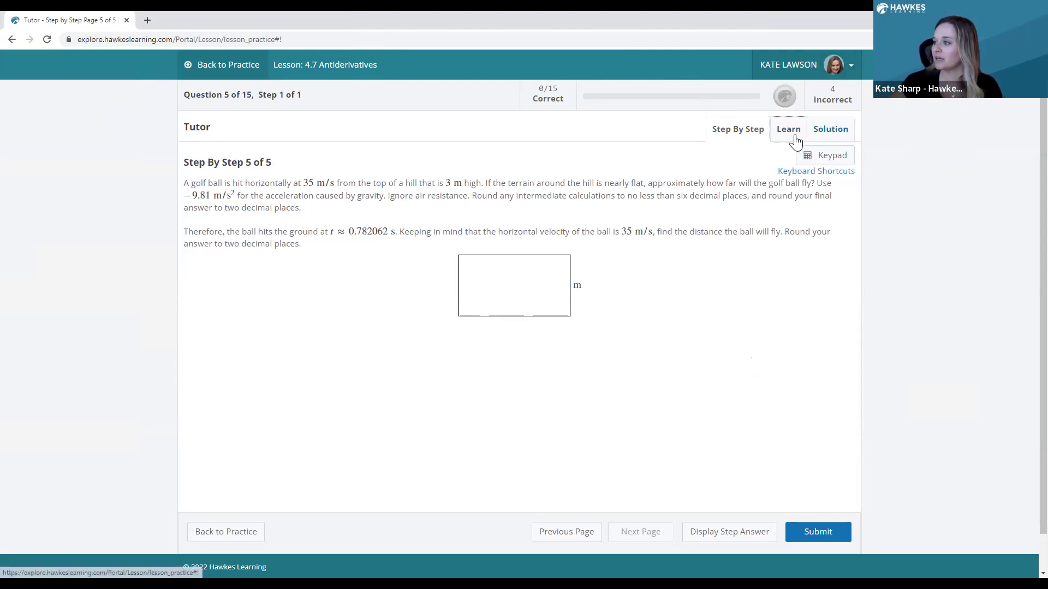
click(830, 129)
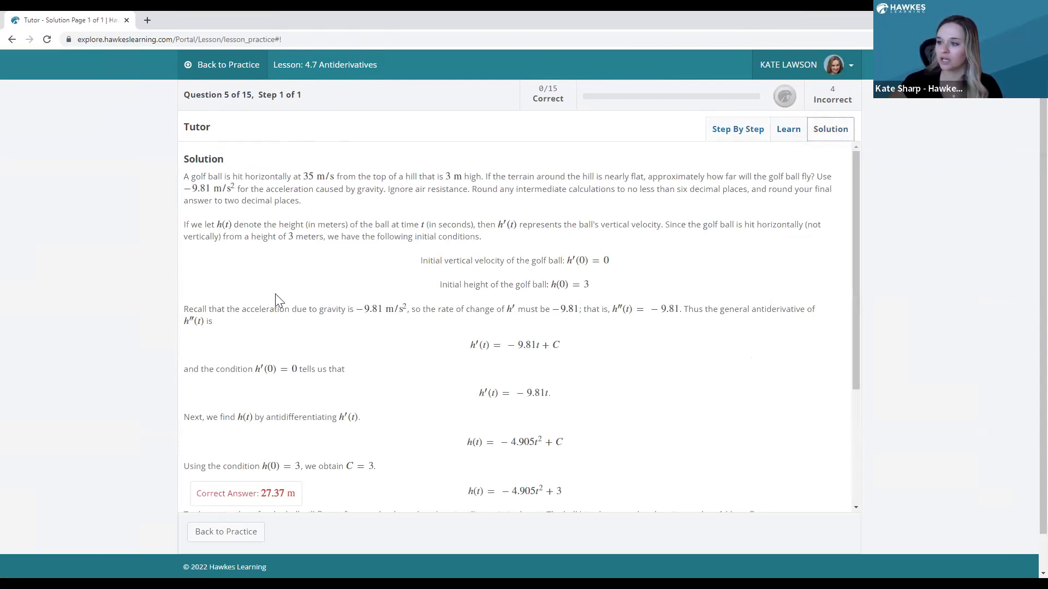
scroll(302, 243, down, 3)
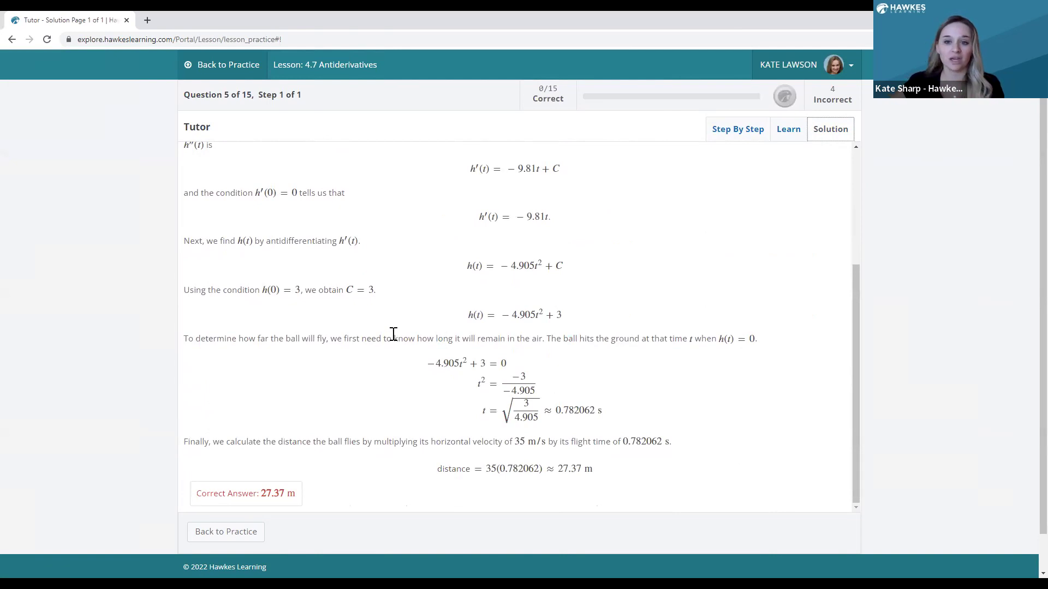
scroll(419, 352, up, 1)
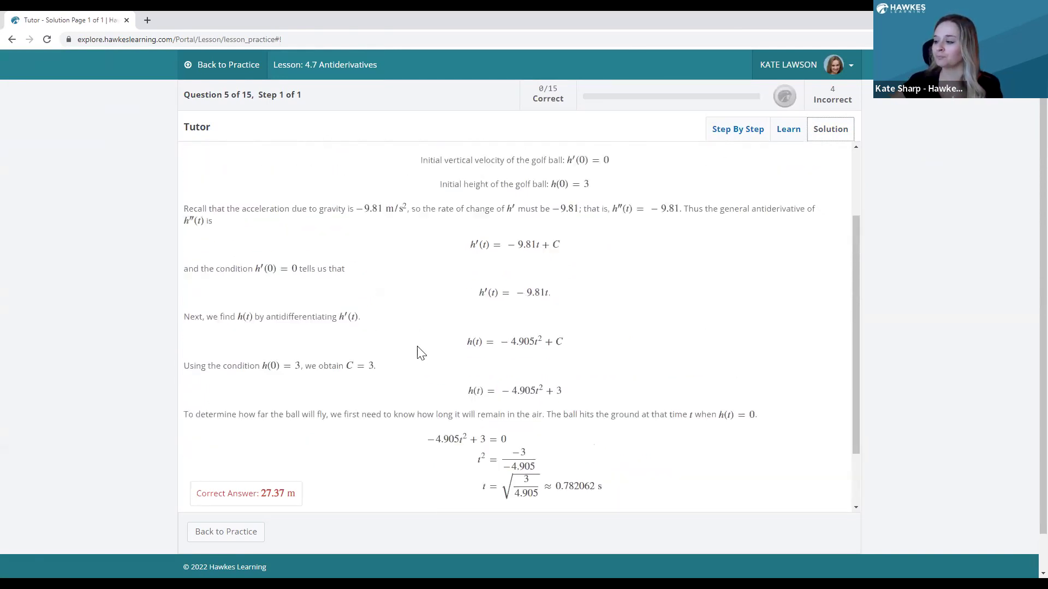
scroll(419, 352, up, 2)
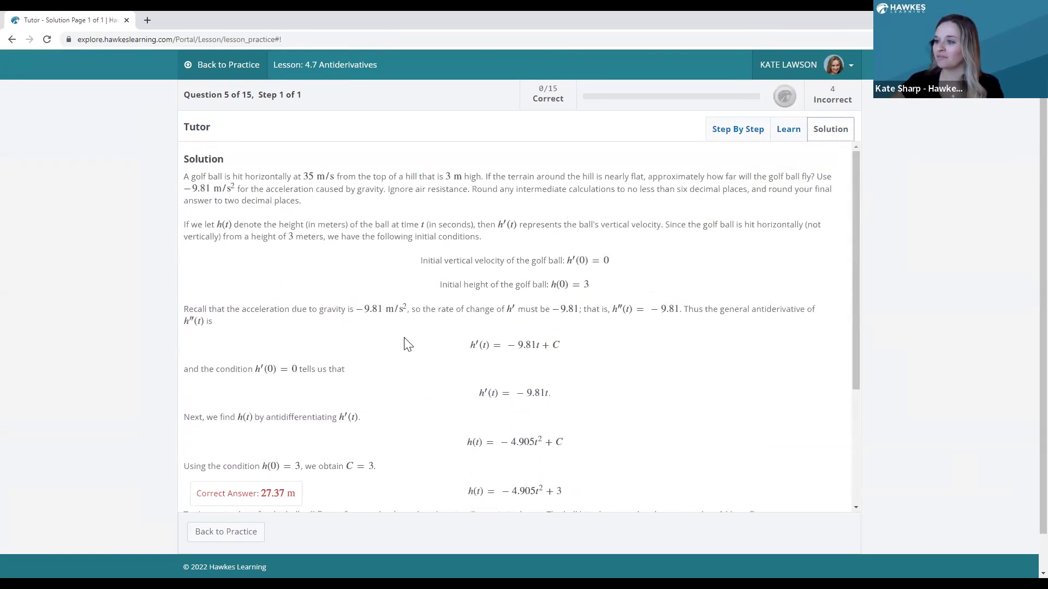
click(708, 140)
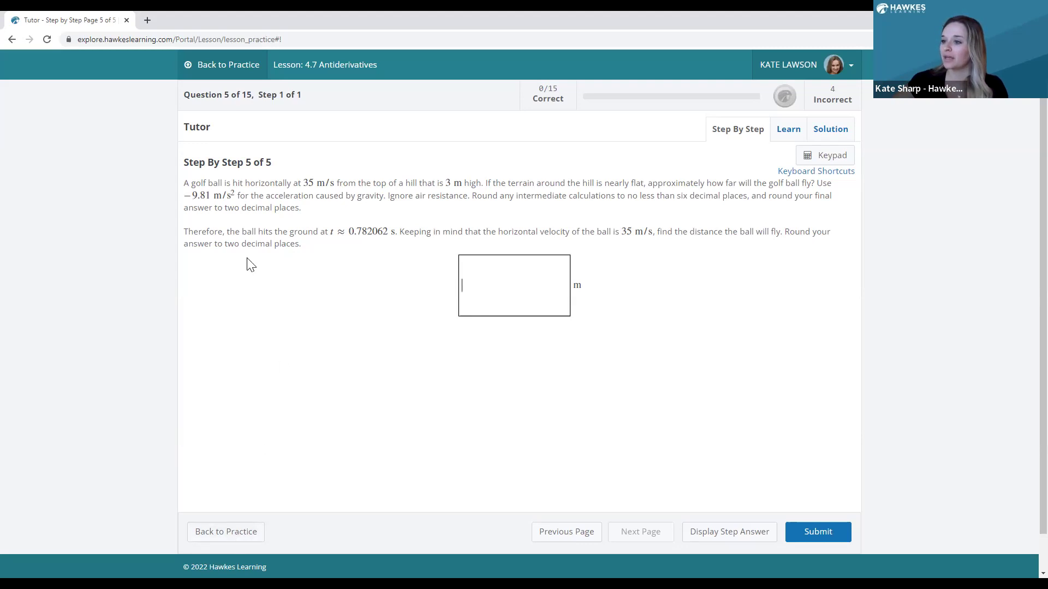
Back in practice, load two similar golf ball questions, then skip to question 6 of 15, (x⁹ + 5x²)/x³
click(228, 533)
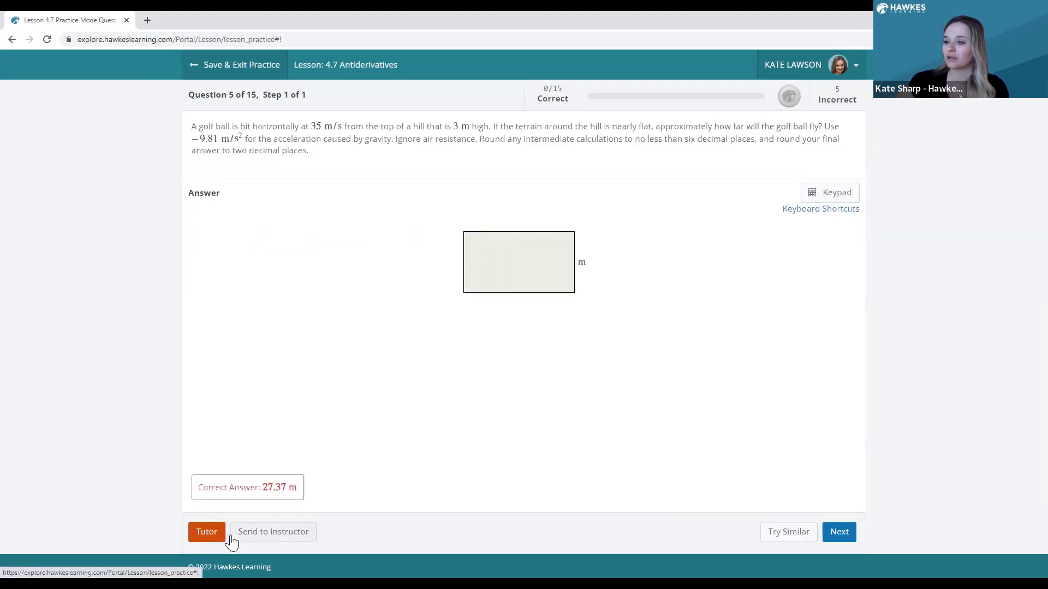
click(811, 532)
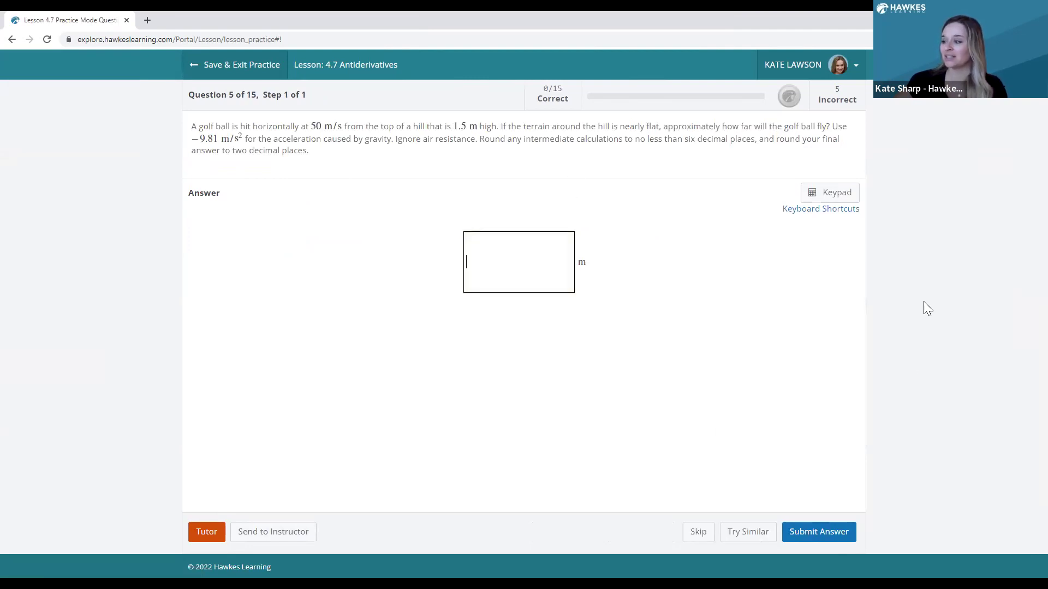
click(743, 531)
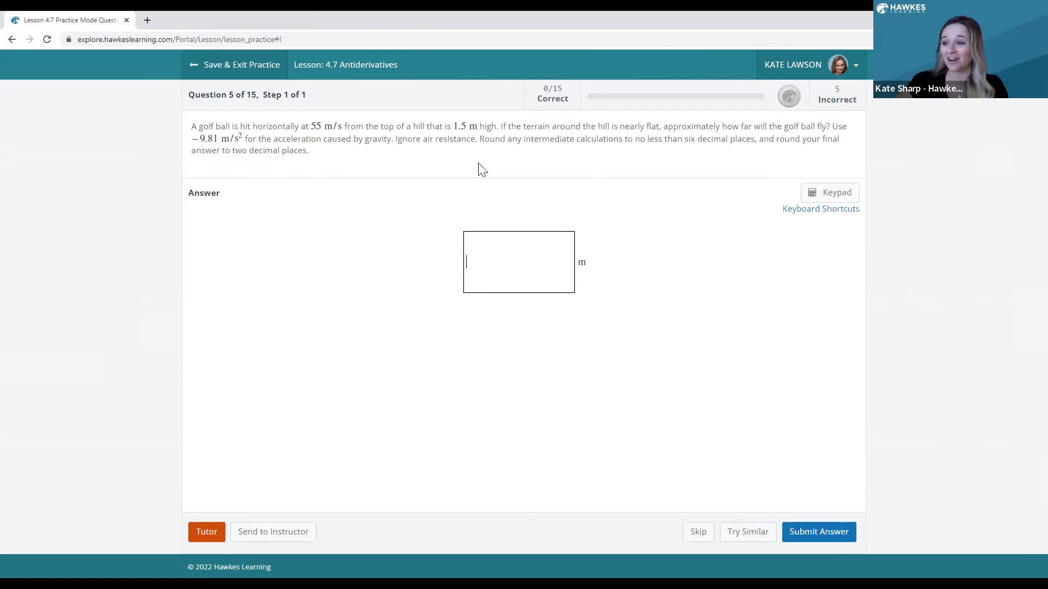
click(701, 532)
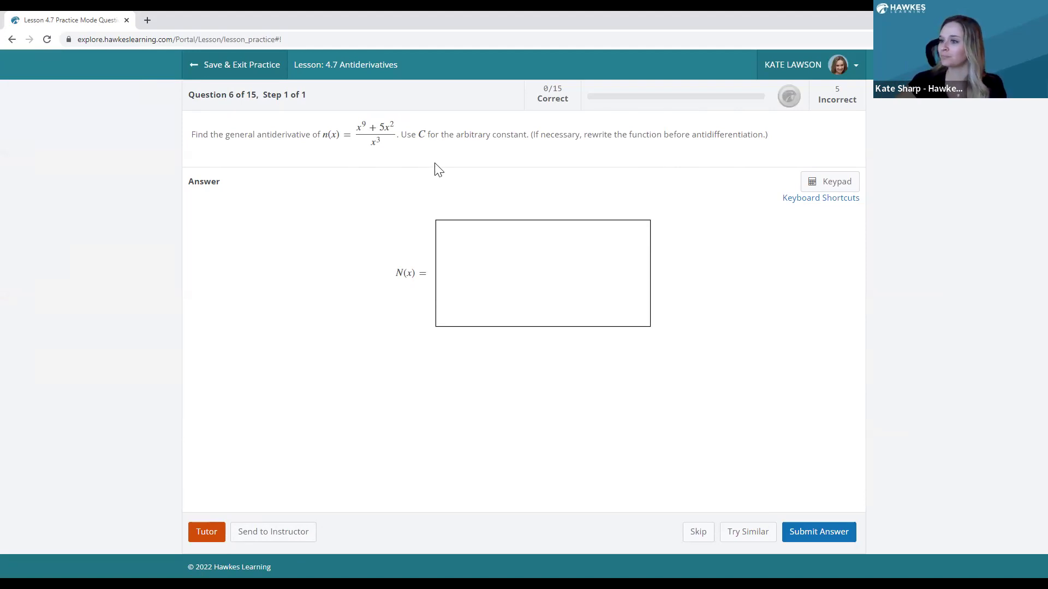
Exit the practice session without saving, returning to the Lesson 4.7 Antiderivatives overview
click(257, 66)
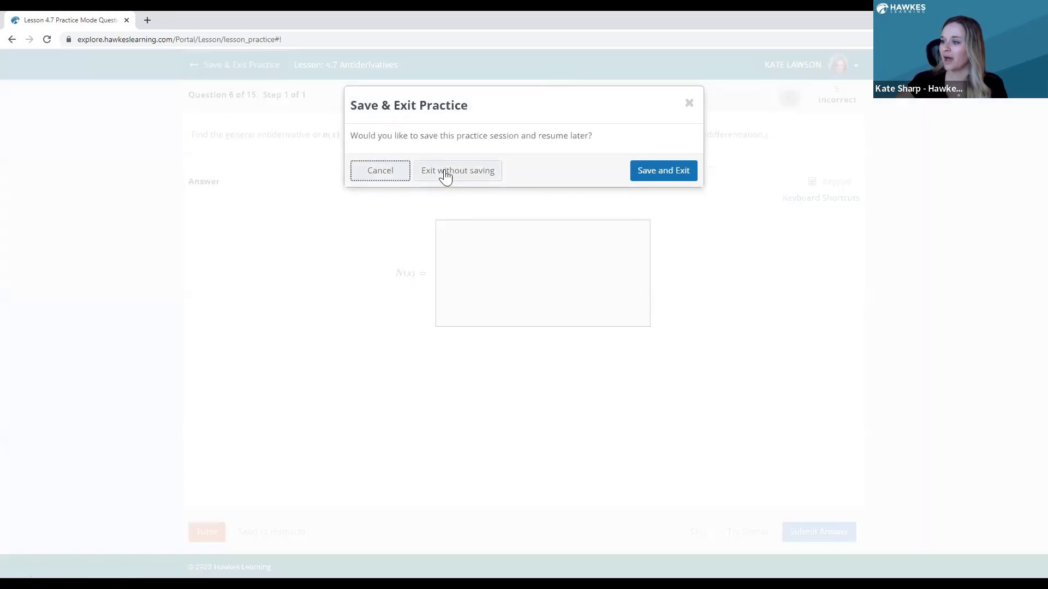
click(445, 171)
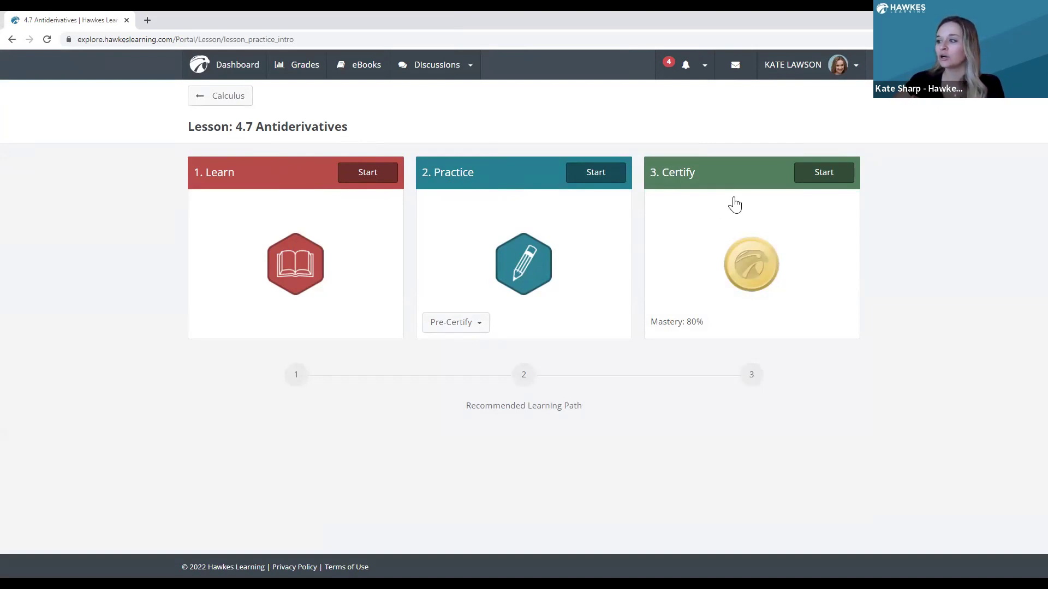
Start Certify mode on Question 1 of 15, finding f(x) given f″(x) = 20
click(846, 183)
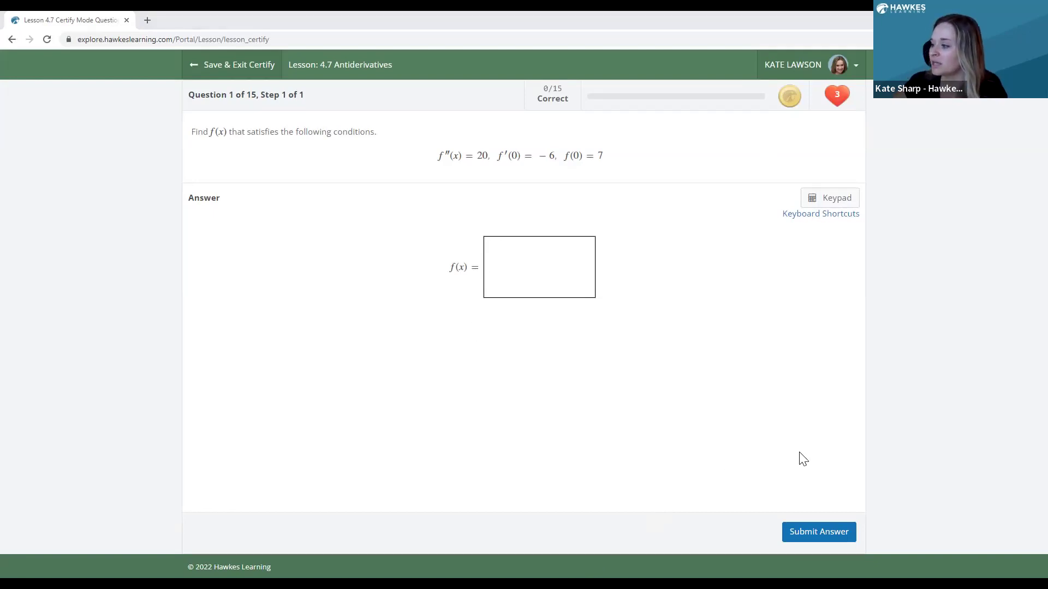
Switch back to the PowerPoint slideshow and advance to the closing "Questions?" slide
key(alt+Tab)
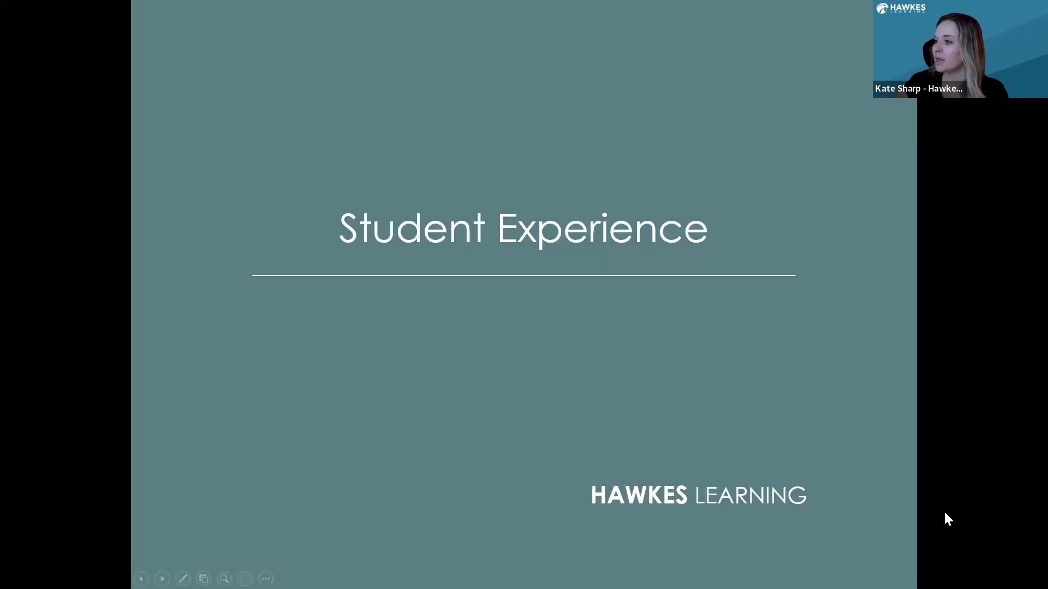
key(Right)
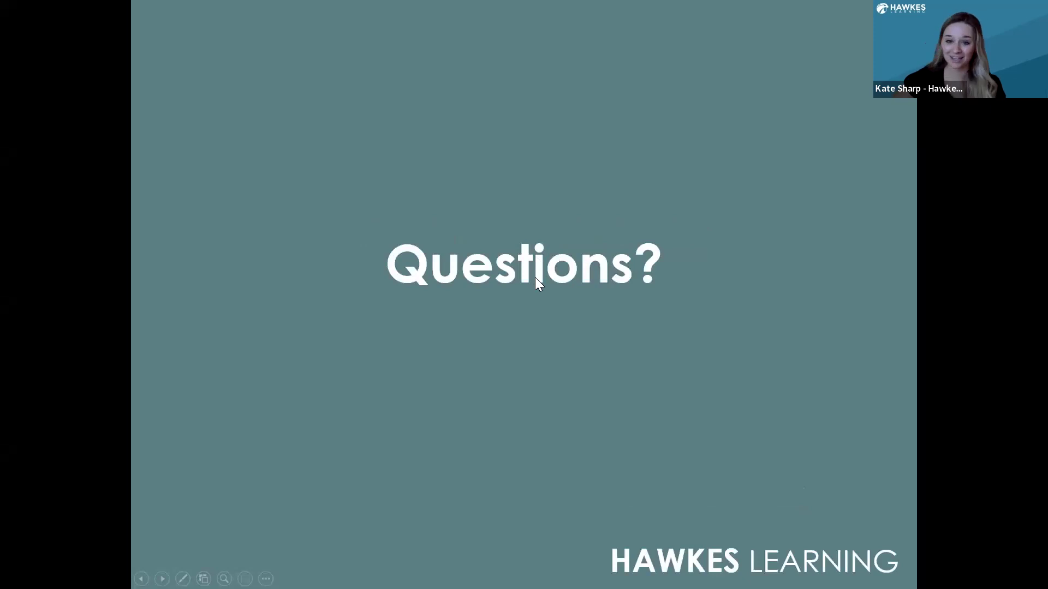